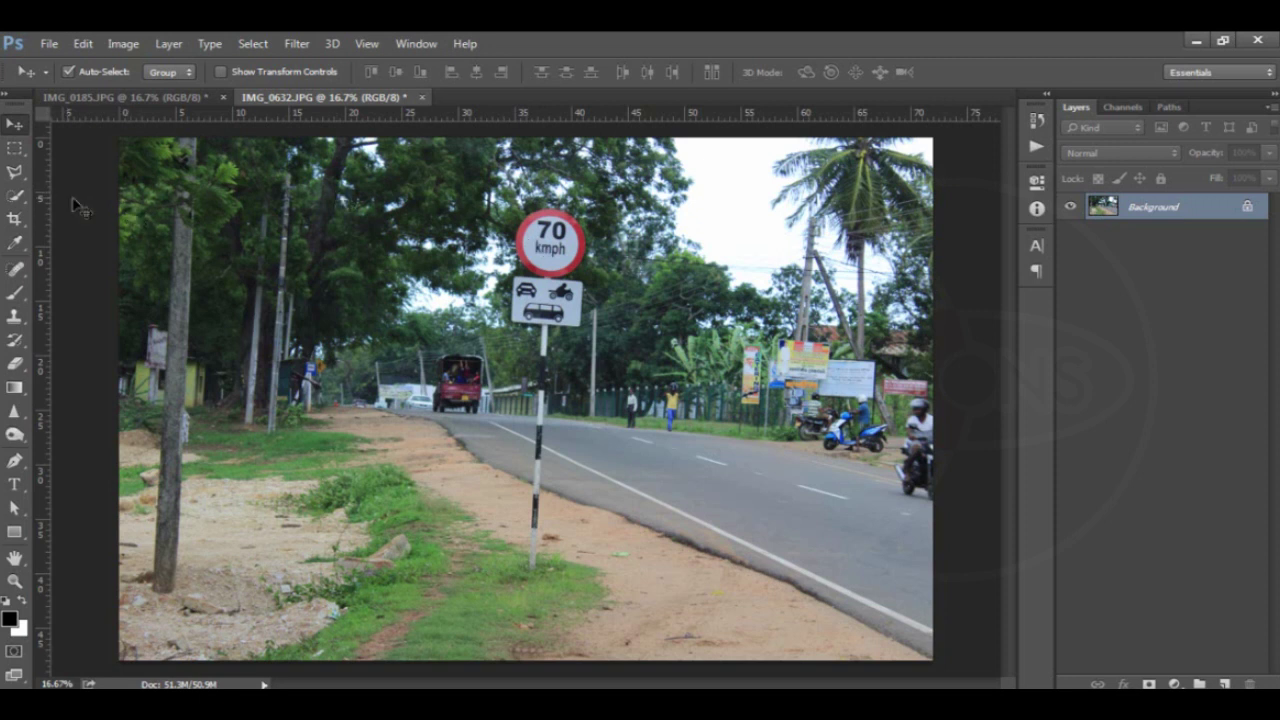
Step: Trace a Polygonal Lasso selection around the 70 kmph sign and its full pole
right_click(20, 175)
left_click(95, 184)
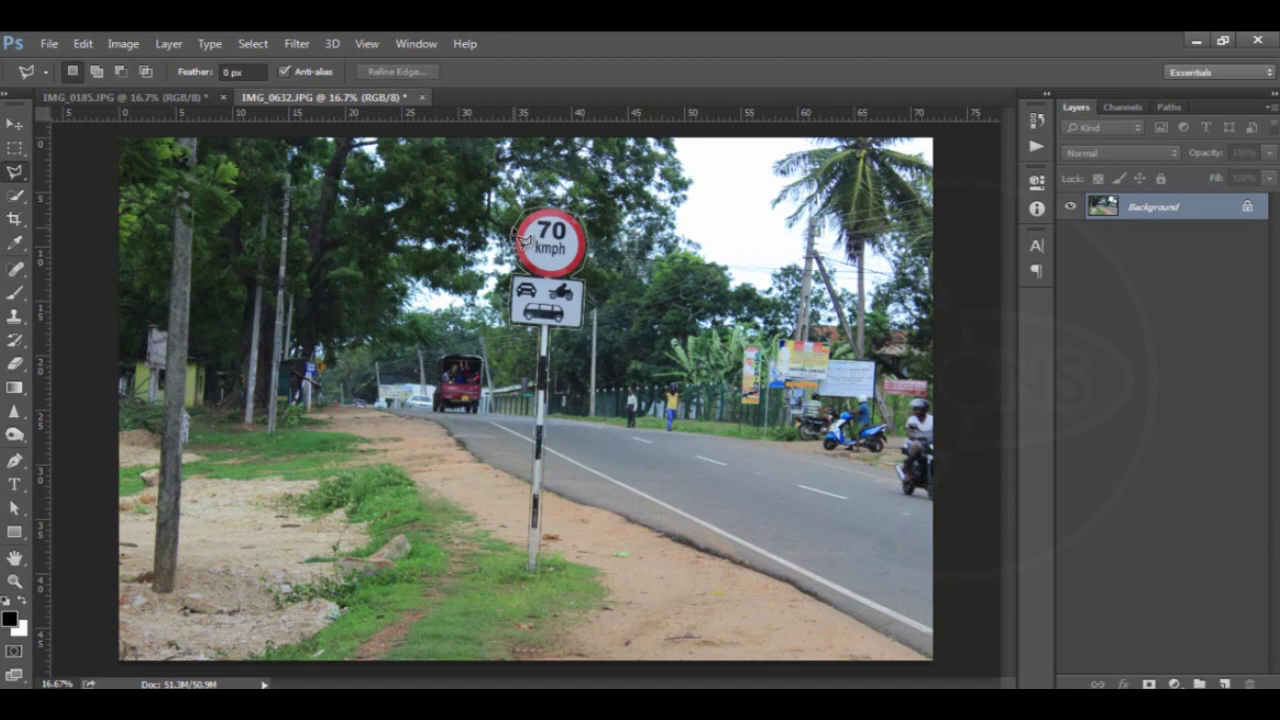
left_click(521, 239)
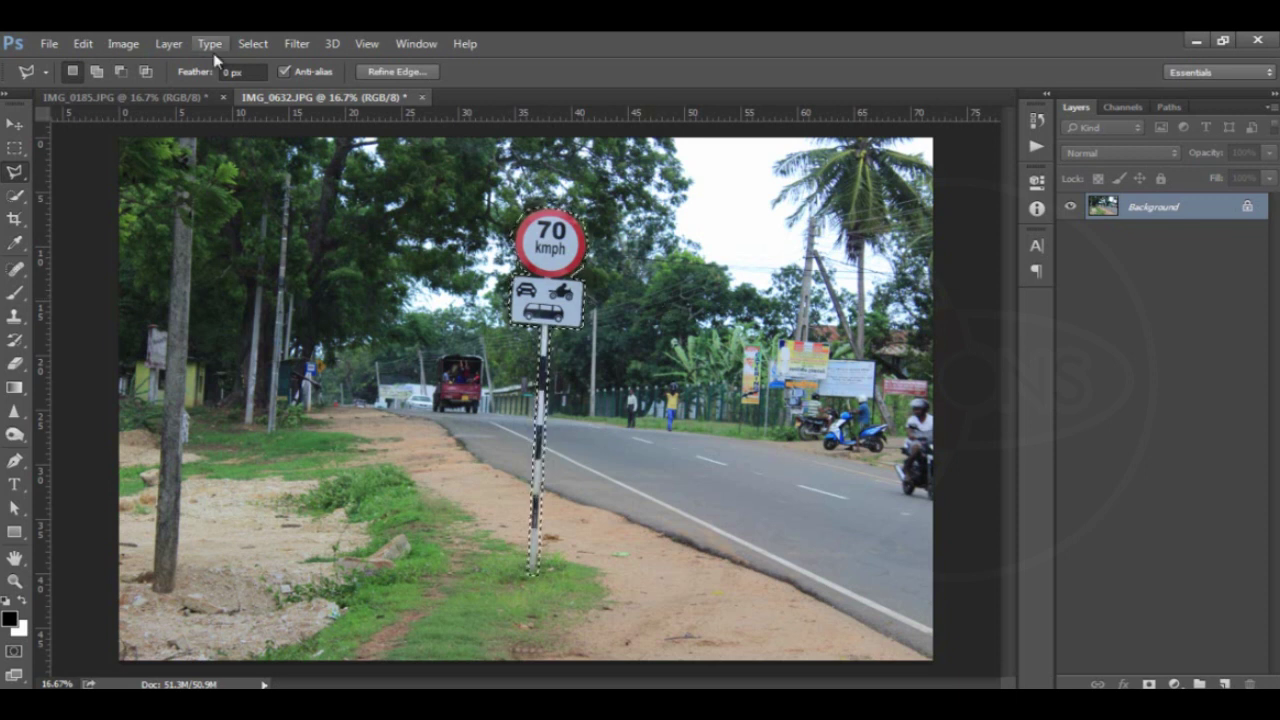
left_click(15, 124)
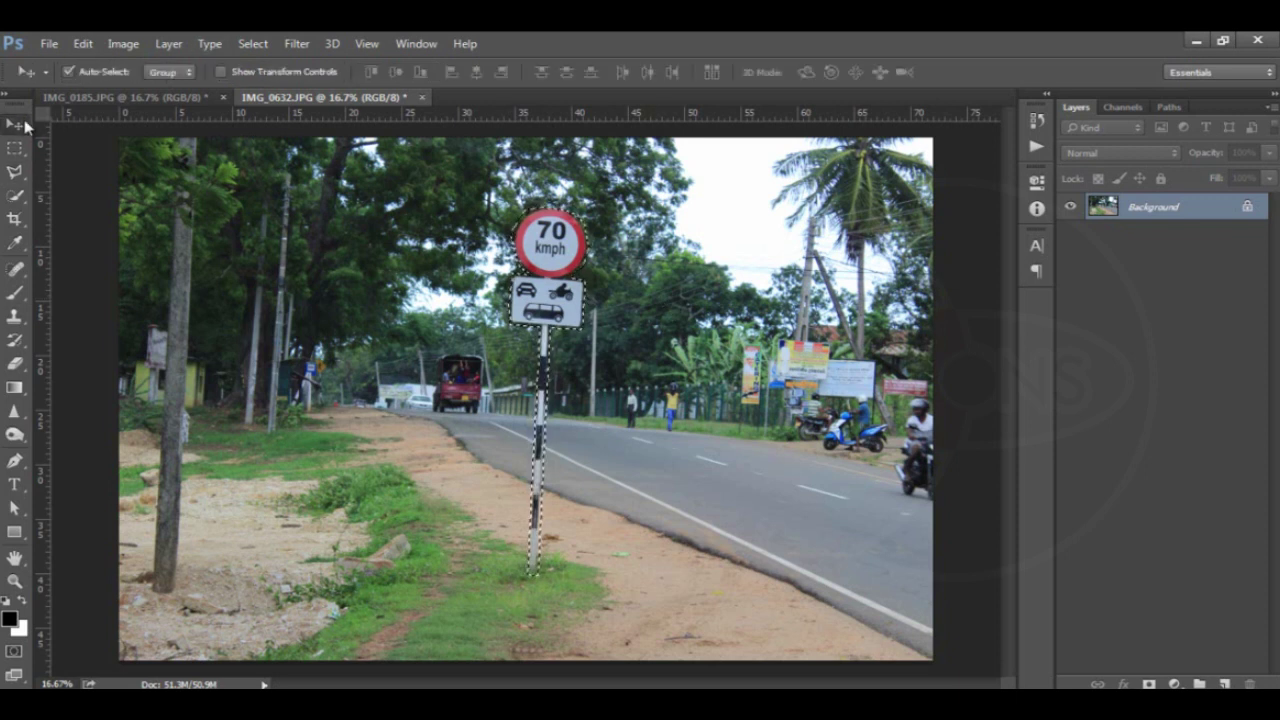
left_click(84, 46)
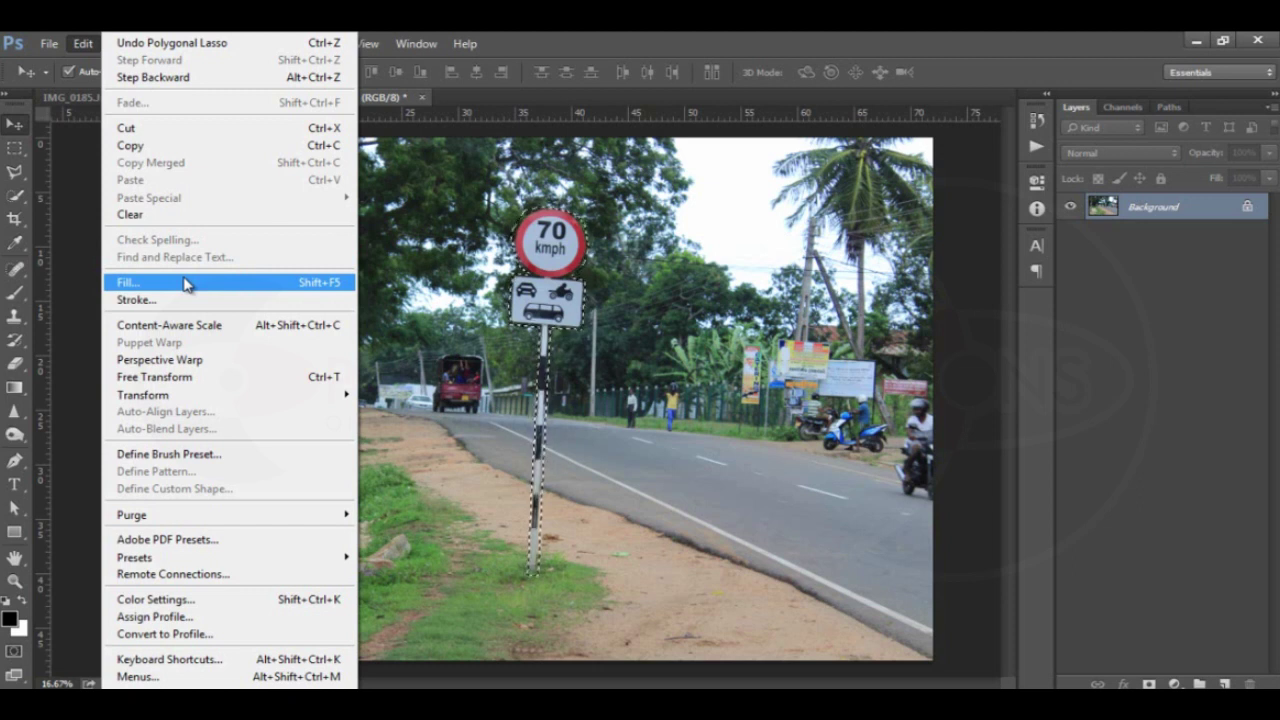
Step: Fill the selection using Content-Aware with Color Adaptation on, erasing the sign and pole
left_click(185, 285)
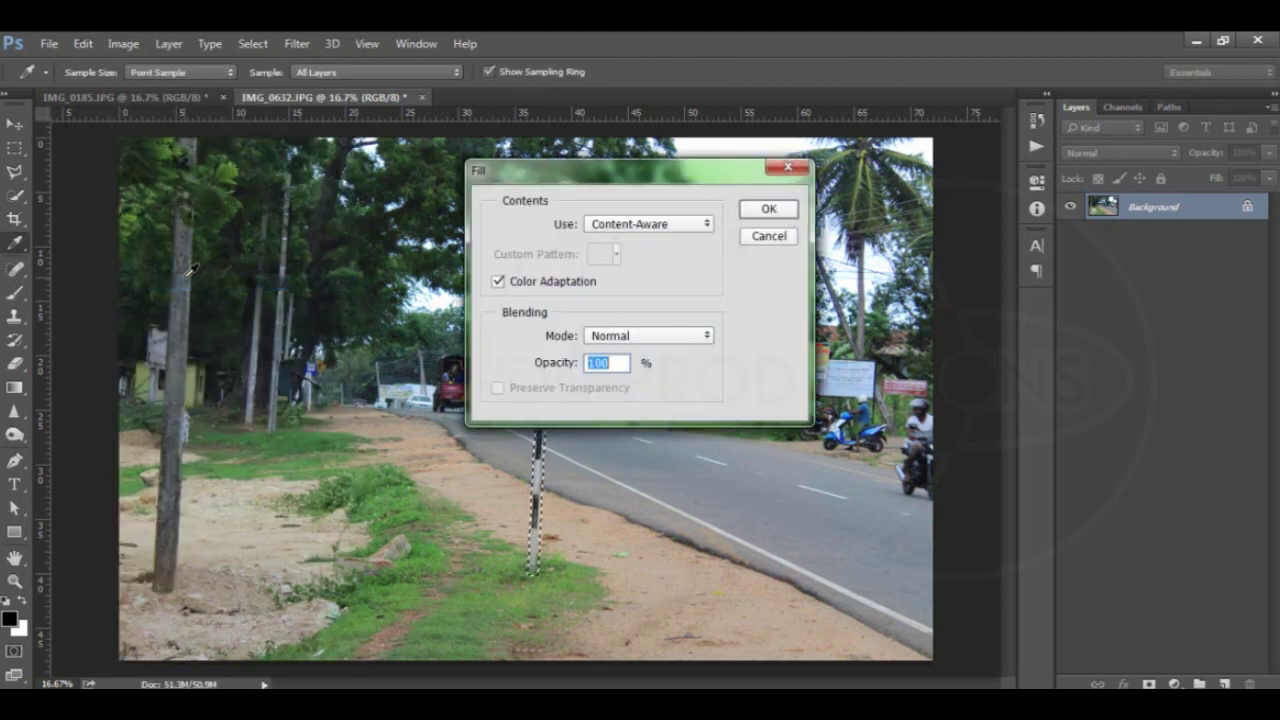
mouse_move(636, 183)
left_mouse_down()
mouse_move(826, 257)
mouse_move(831, 204)
left_mouse_up()
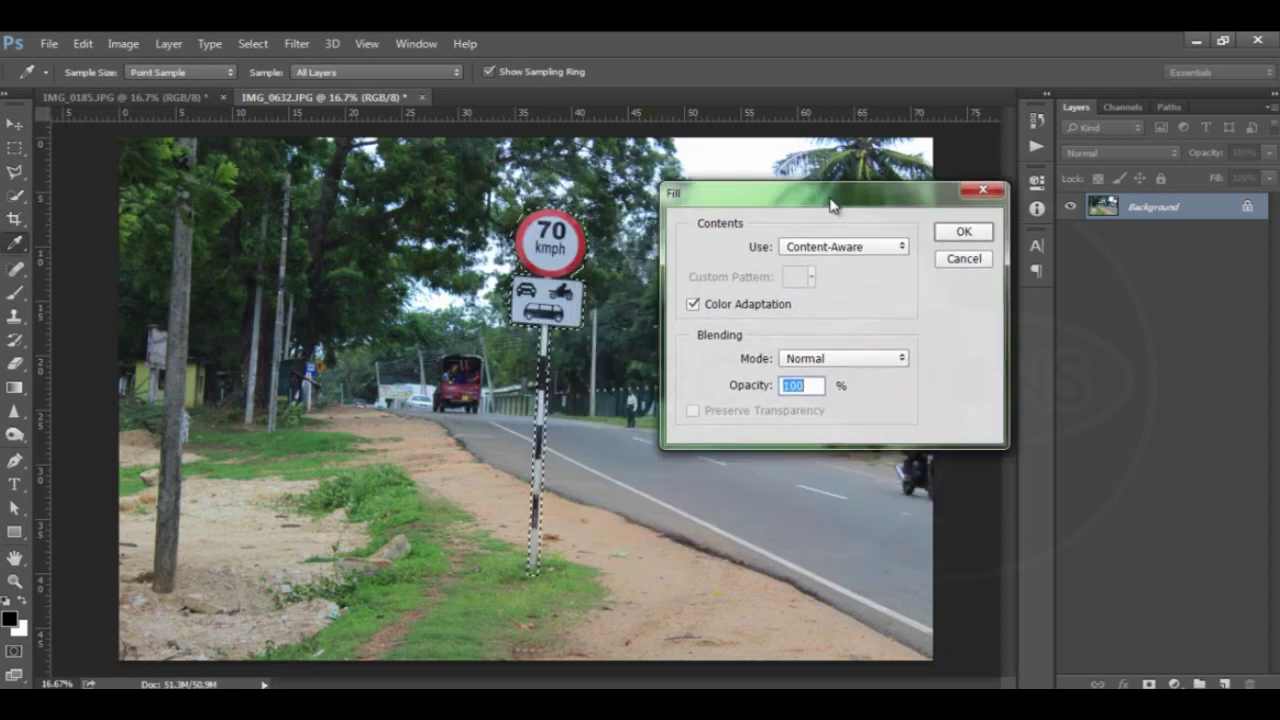
left_click(892, 254)
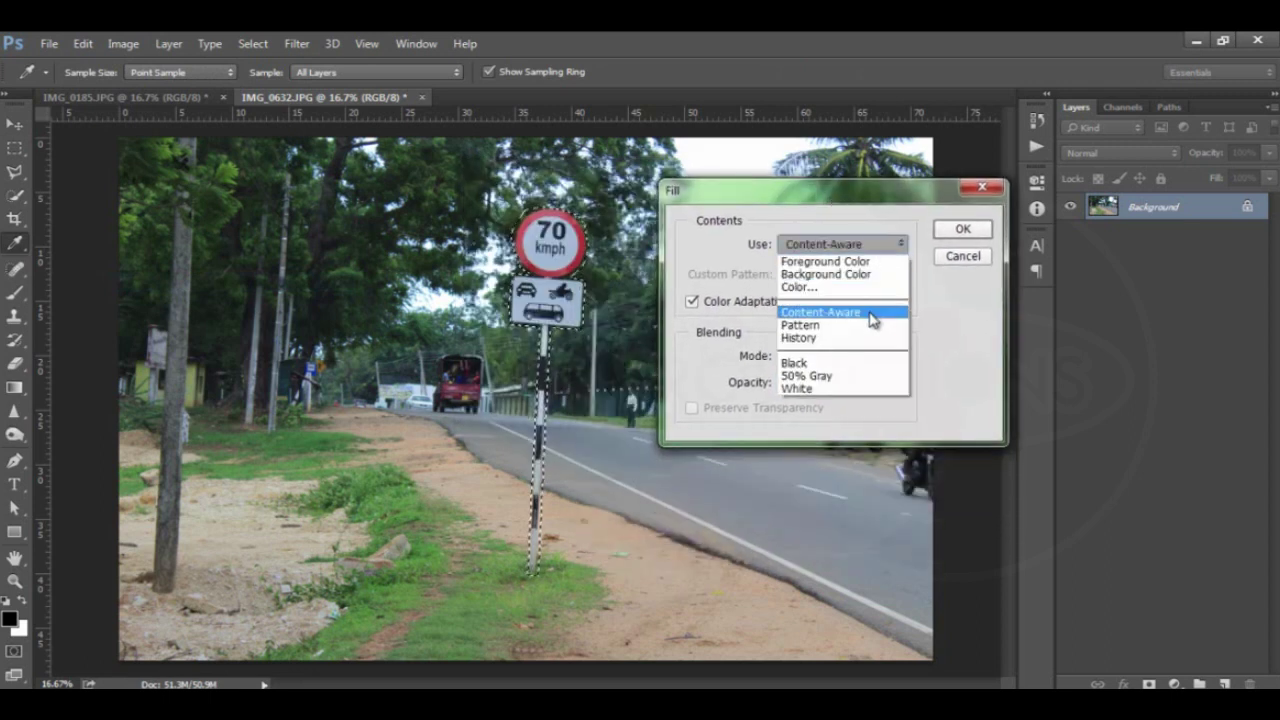
left_click(872, 313)
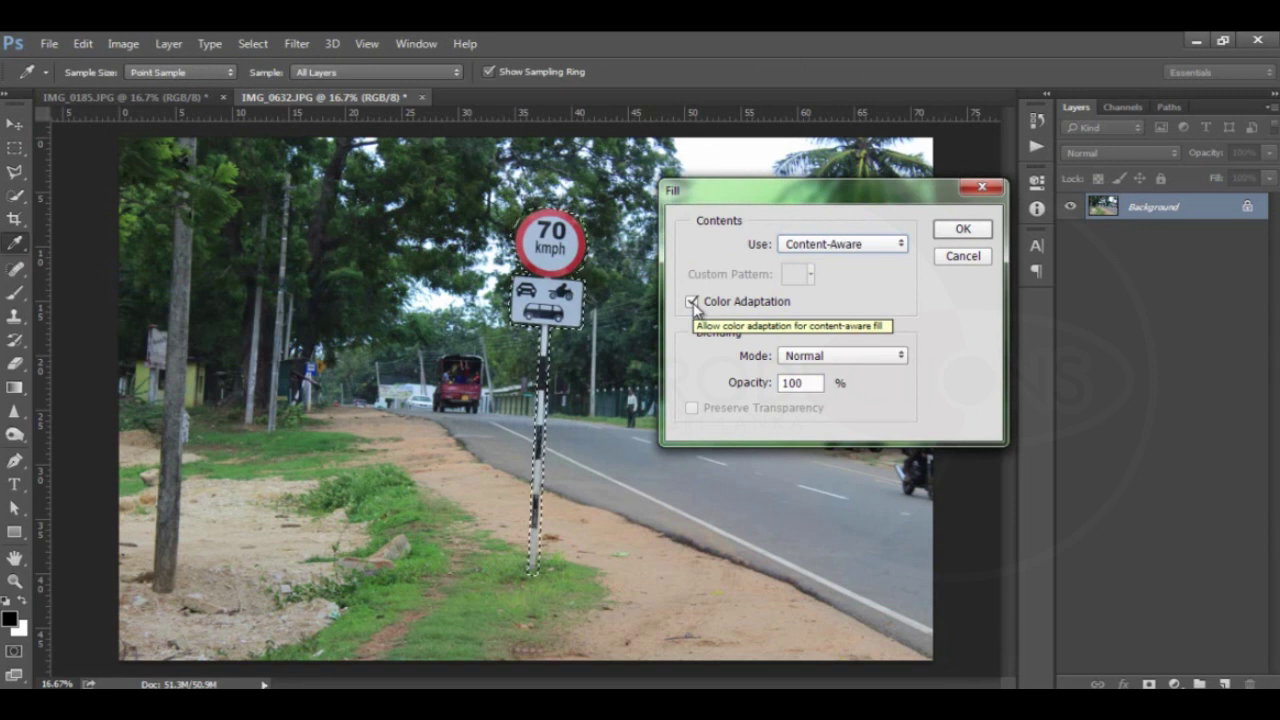
left_click(692, 302)
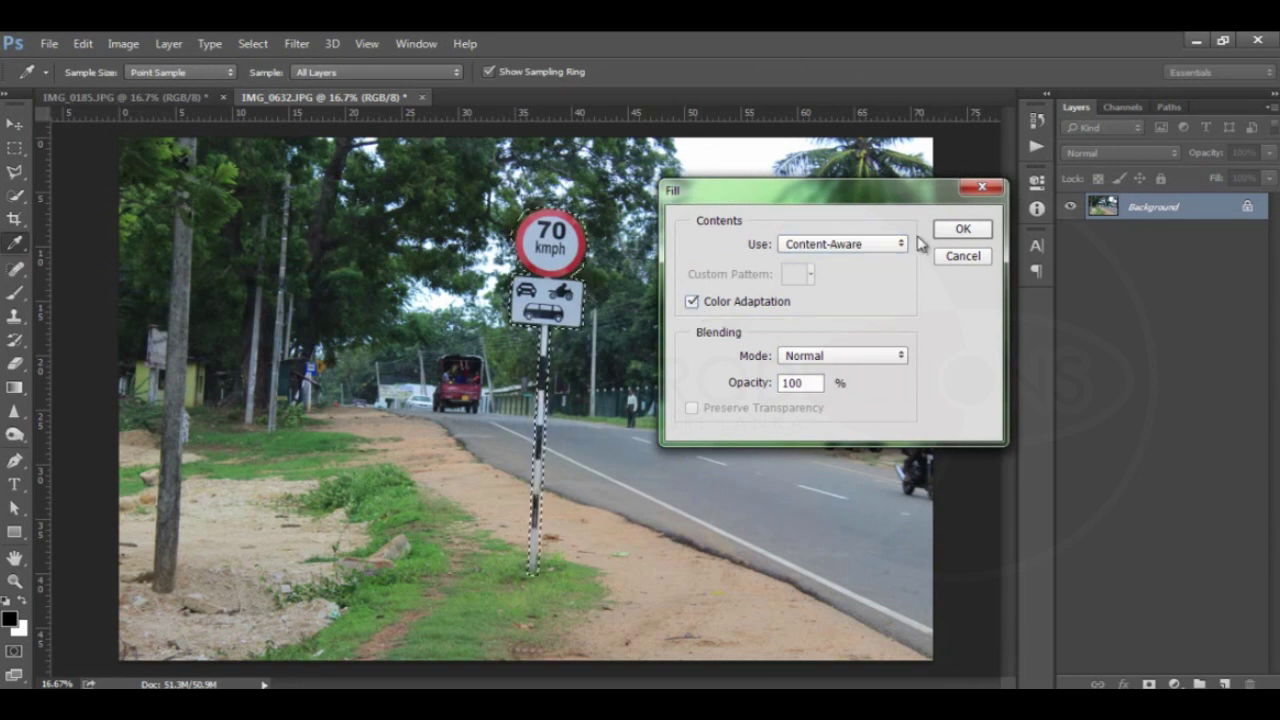
left_click(958, 230)
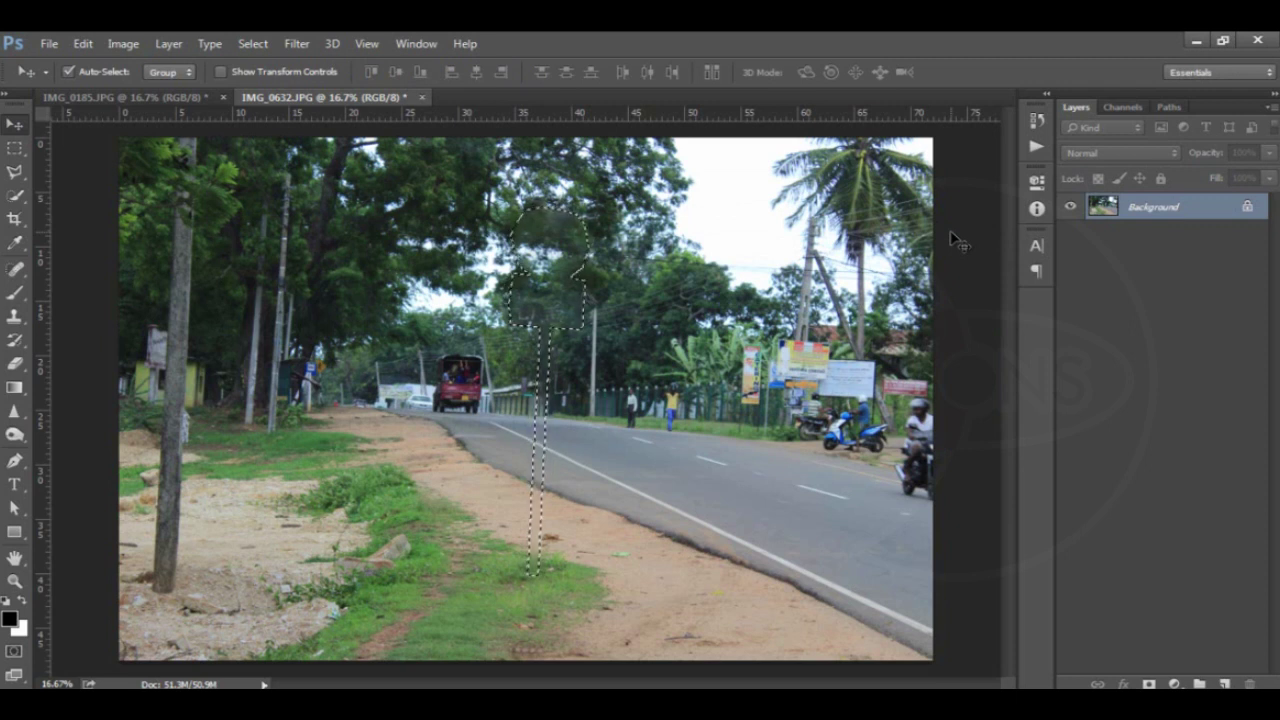
Step: Deselect, then scroll-zoom in and out across the retouched street to check the fill
key("ctrl+d")
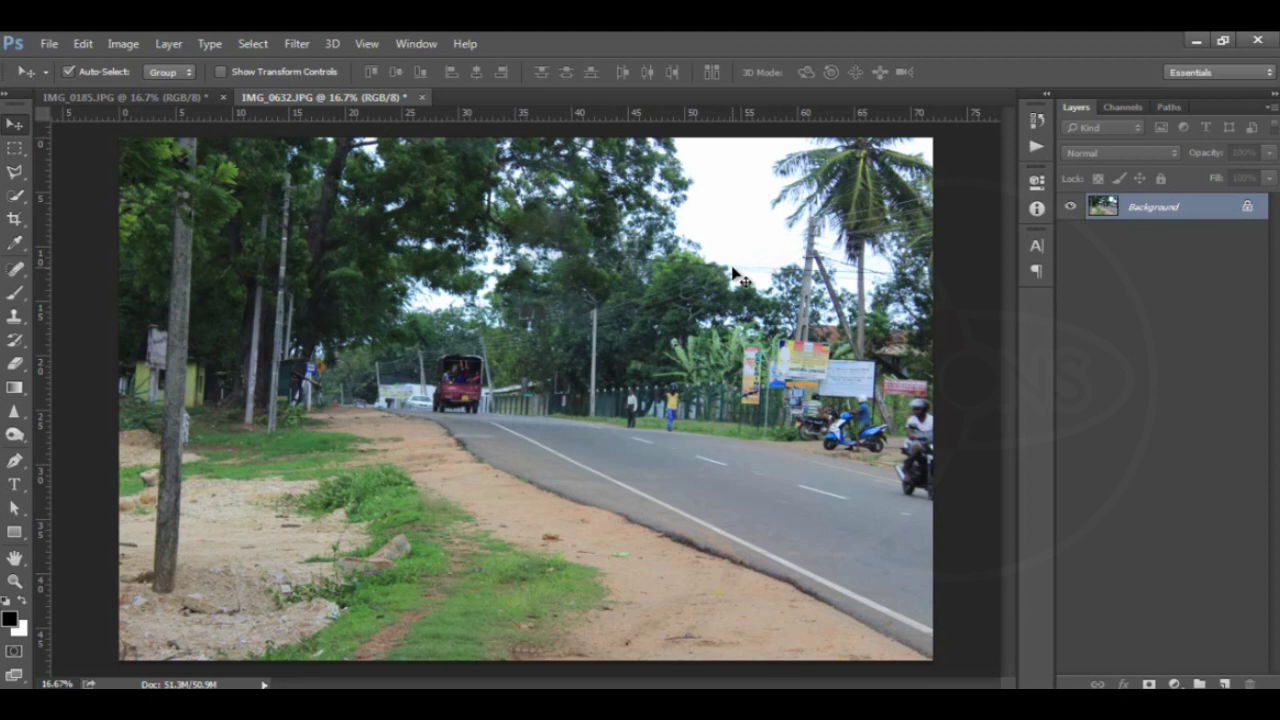
scroll(733, 274, "up", 2)
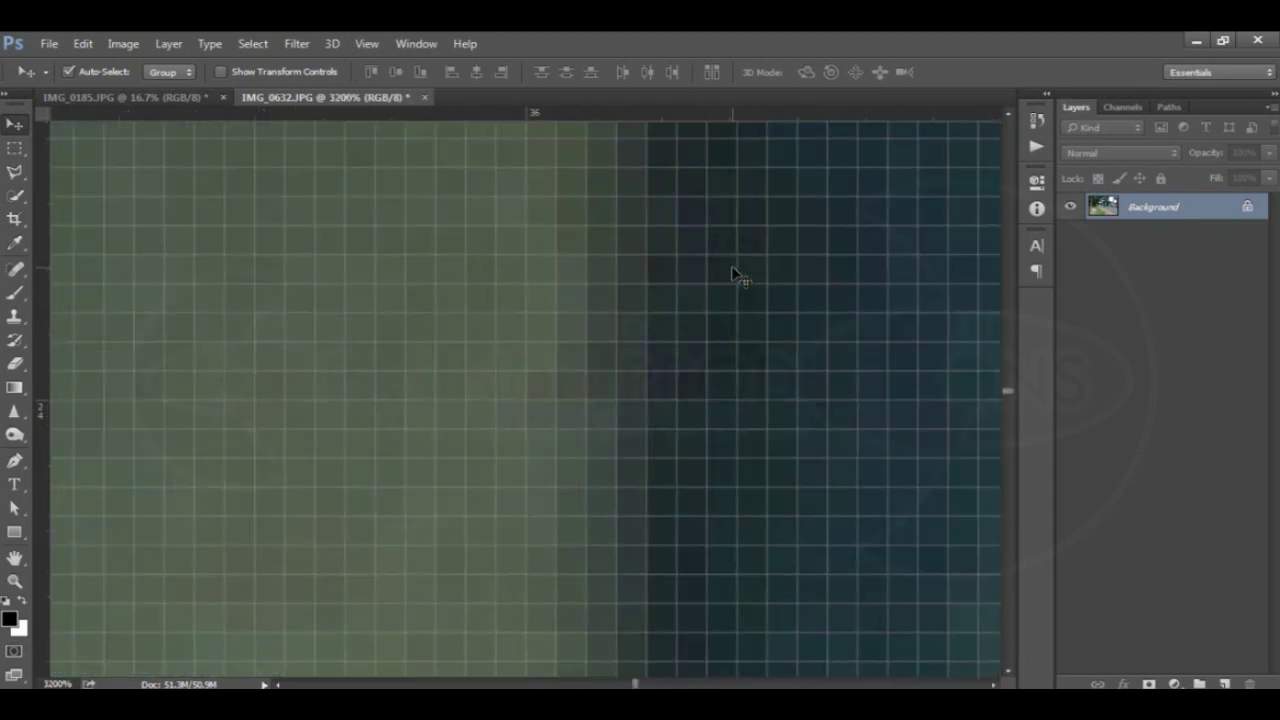
scroll(733, 272, "down", 2)
scroll(733, 272, "down", 2)
scroll(733, 272, "down", 2)
scroll(733, 272, "down", 2)
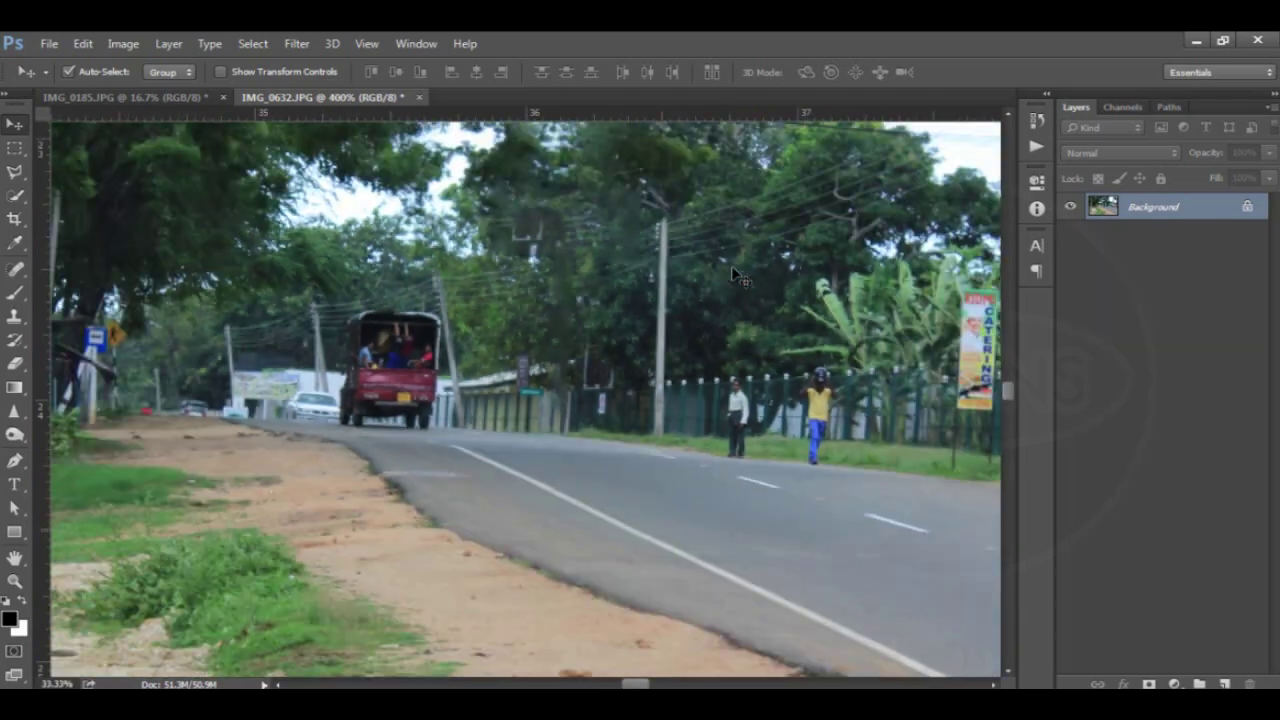
scroll(733, 272, "down", 2)
scroll(733, 272, "down", 2)
scroll(733, 272, "up", 1)
scroll(733, 272, "up", 1)
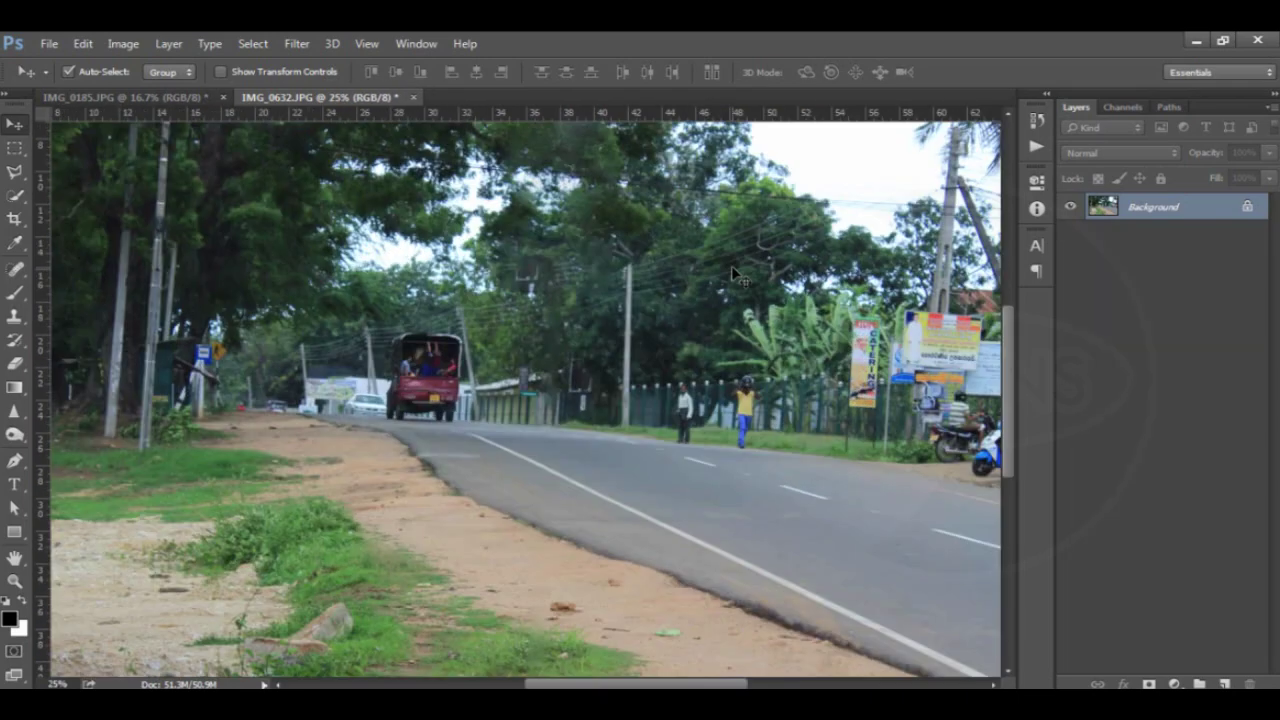
scroll(733, 272, "down", 1)
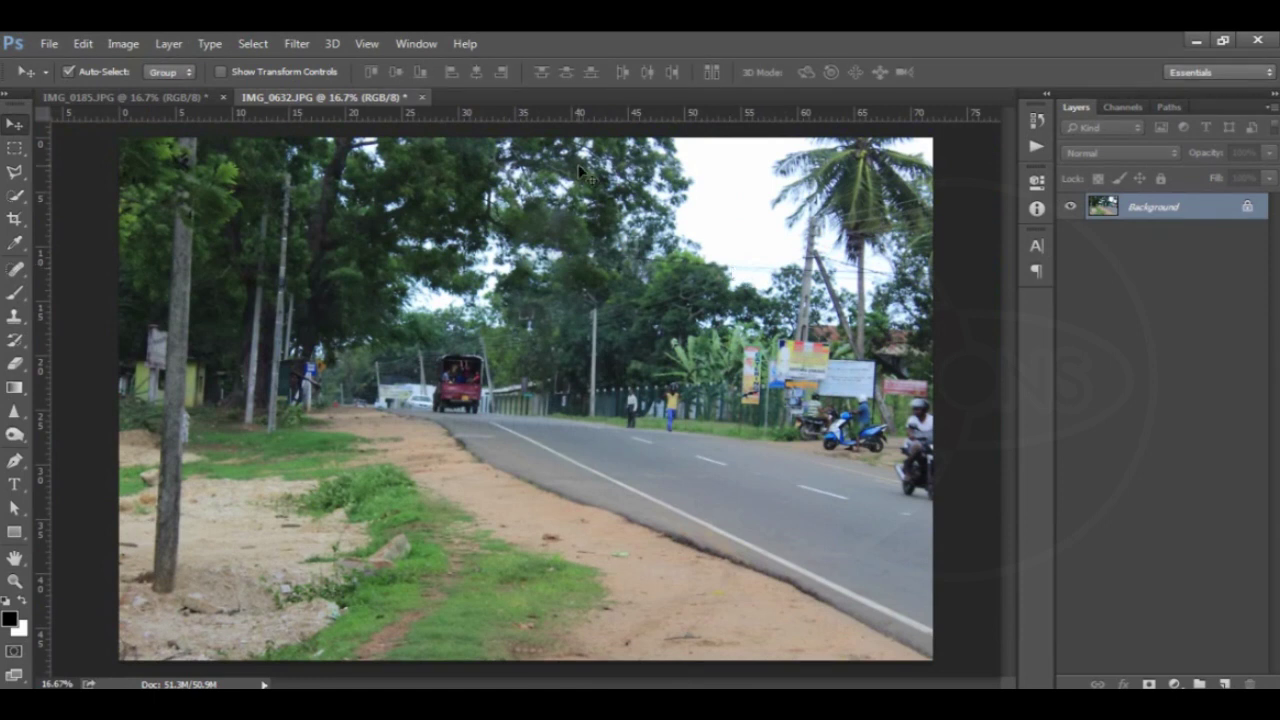
Step: Zoom in close on the patched area where the sign stood
key("ctrl+plus")
key("ctrl+plus")
key("ctrl+plus")
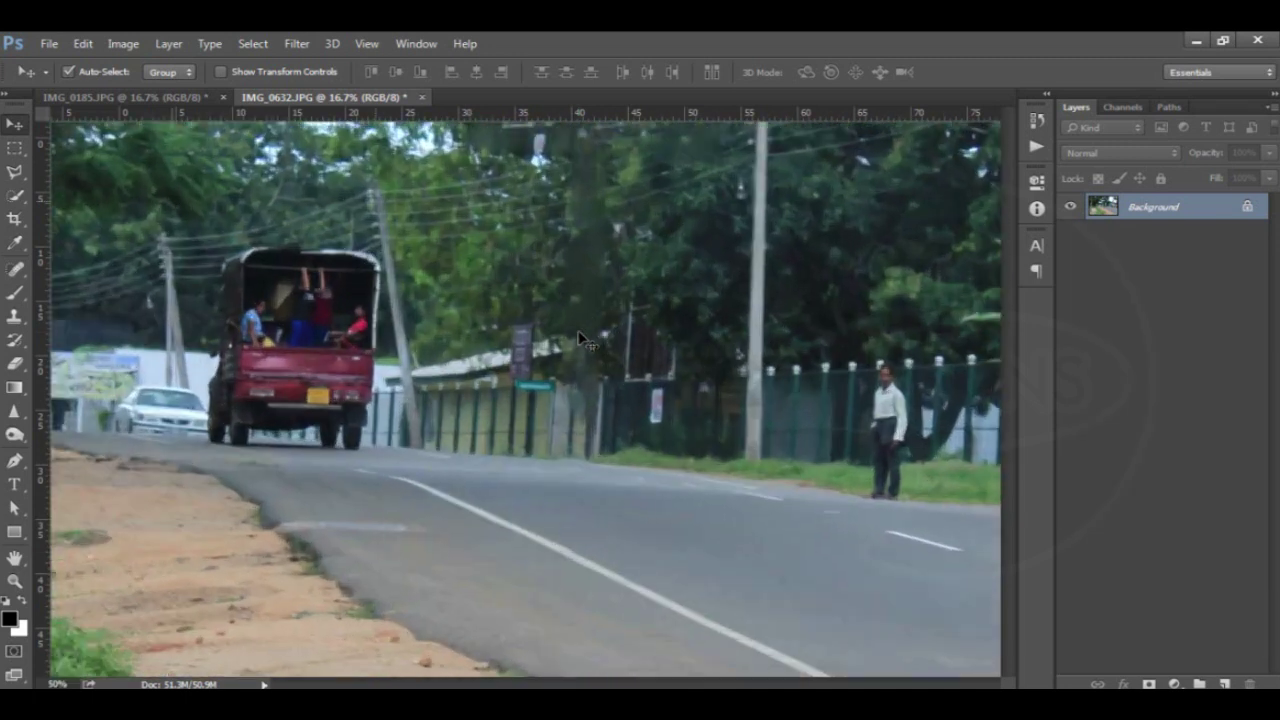
key("ctrl+plus")
key("ctrl+plus")
key("ctrl+plus")
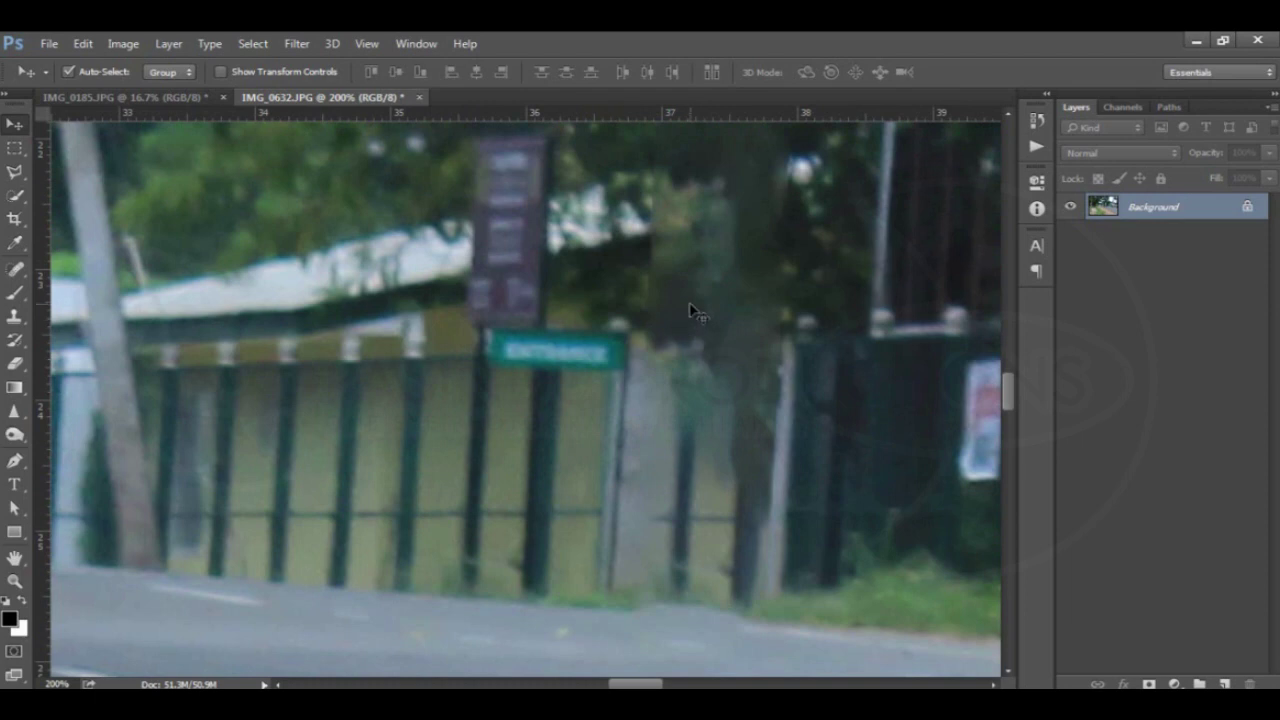
scroll(693, 311, "down", 1)
scroll(693, 311, "down", 2)
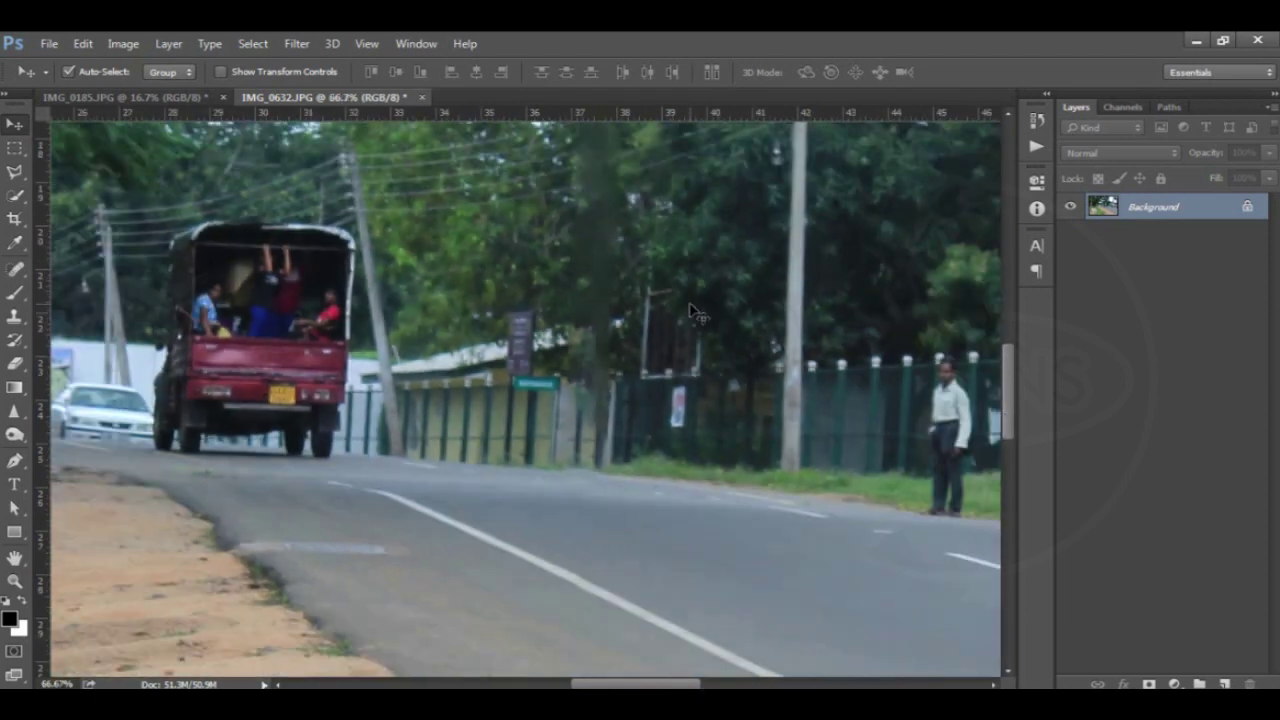
scroll(693, 311, "down", 1)
scroll(693, 311, "down", 1)
scroll(693, 311, "down", 1)
scroll(693, 311, "down", 1)
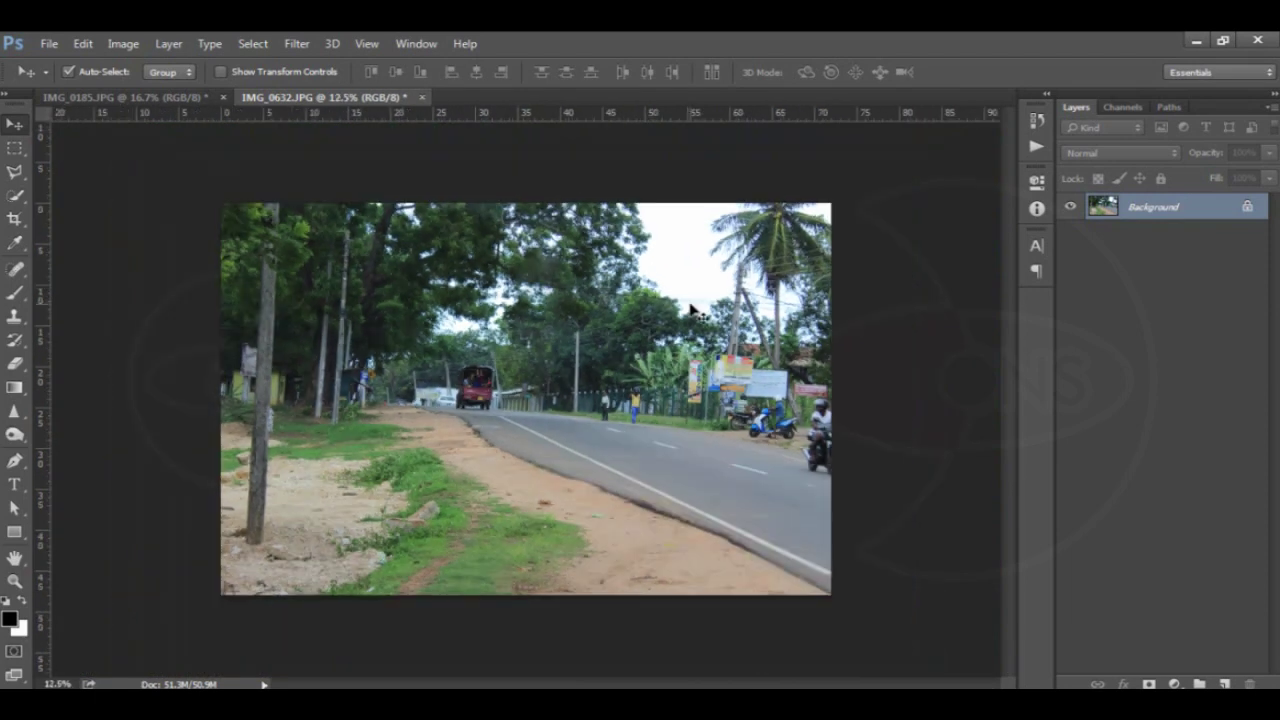
scroll(693, 311, "down", 1)
scroll(693, 311, "up", 1)
scroll(693, 311, "up", 5)
scroll(693, 311, "down", 4)
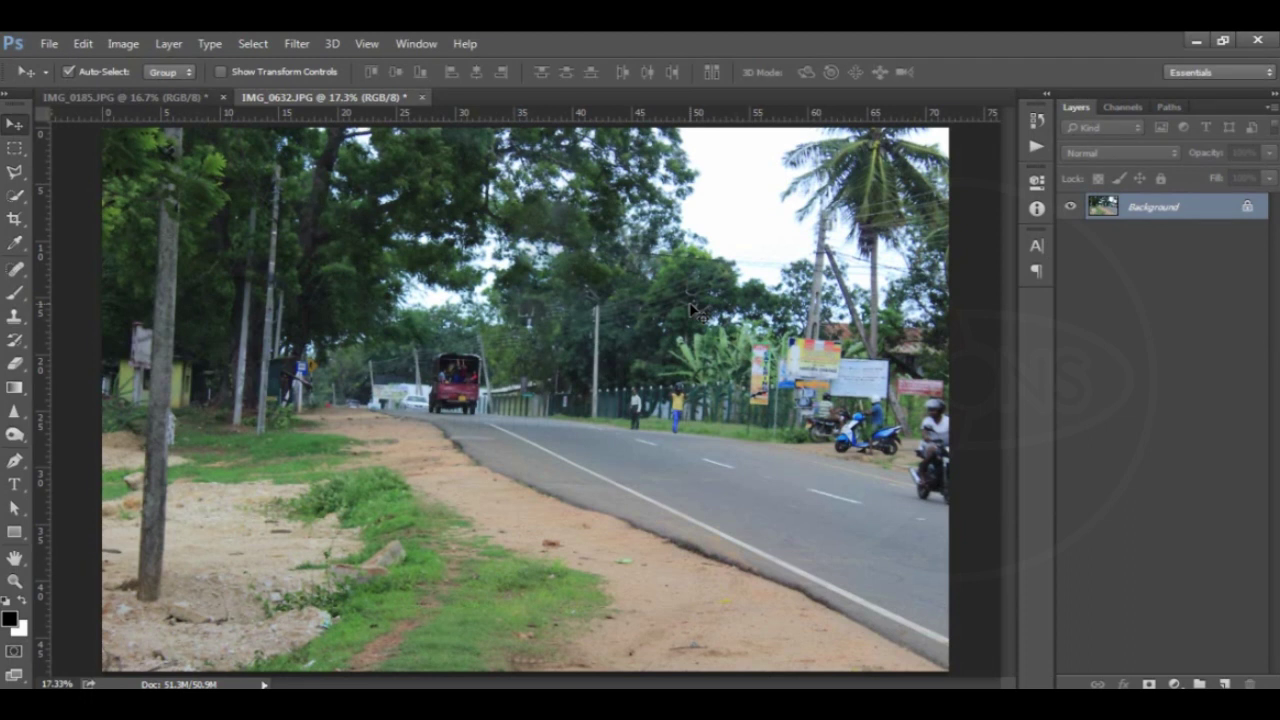
Step: Pan to the patch beside the Entrance sign, then fit the whole photo on screen
scroll(690, 310, "up", 1)
scroll(690, 310, "up", 2)
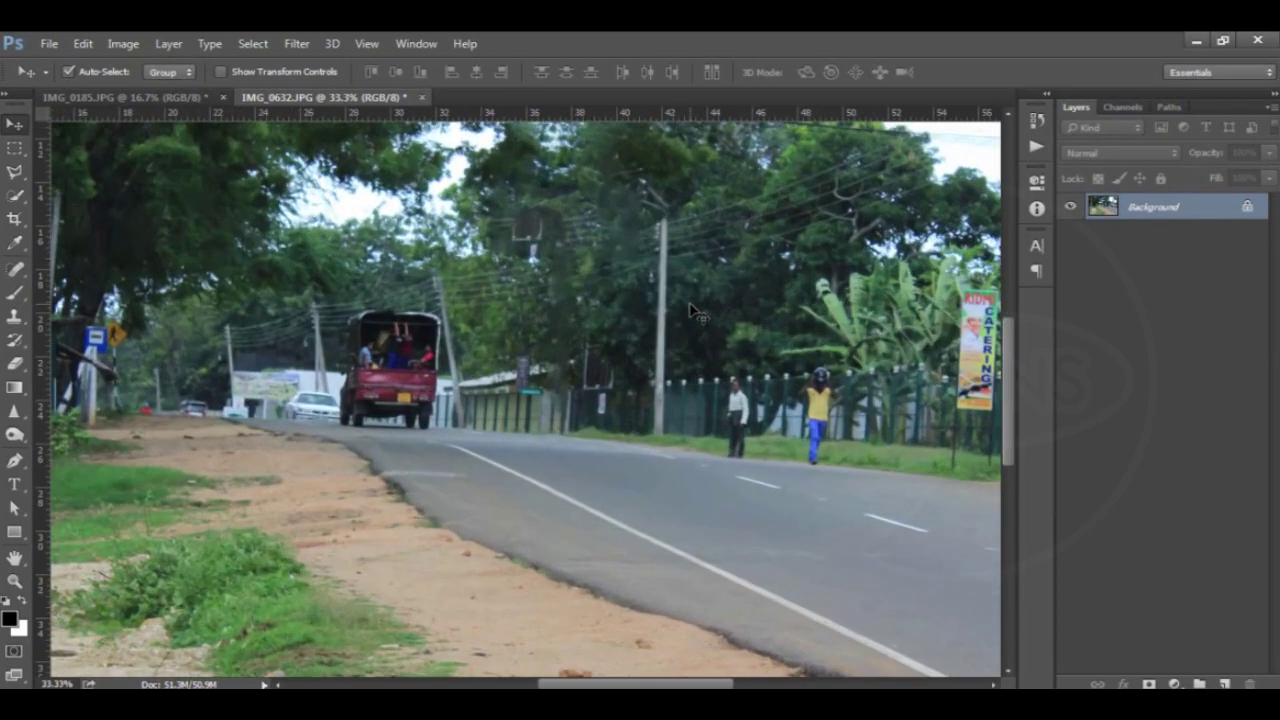
scroll(690, 310, "up", 2)
scroll(690, 310, "up", 2)
scroll(690, 310, "up", 2)
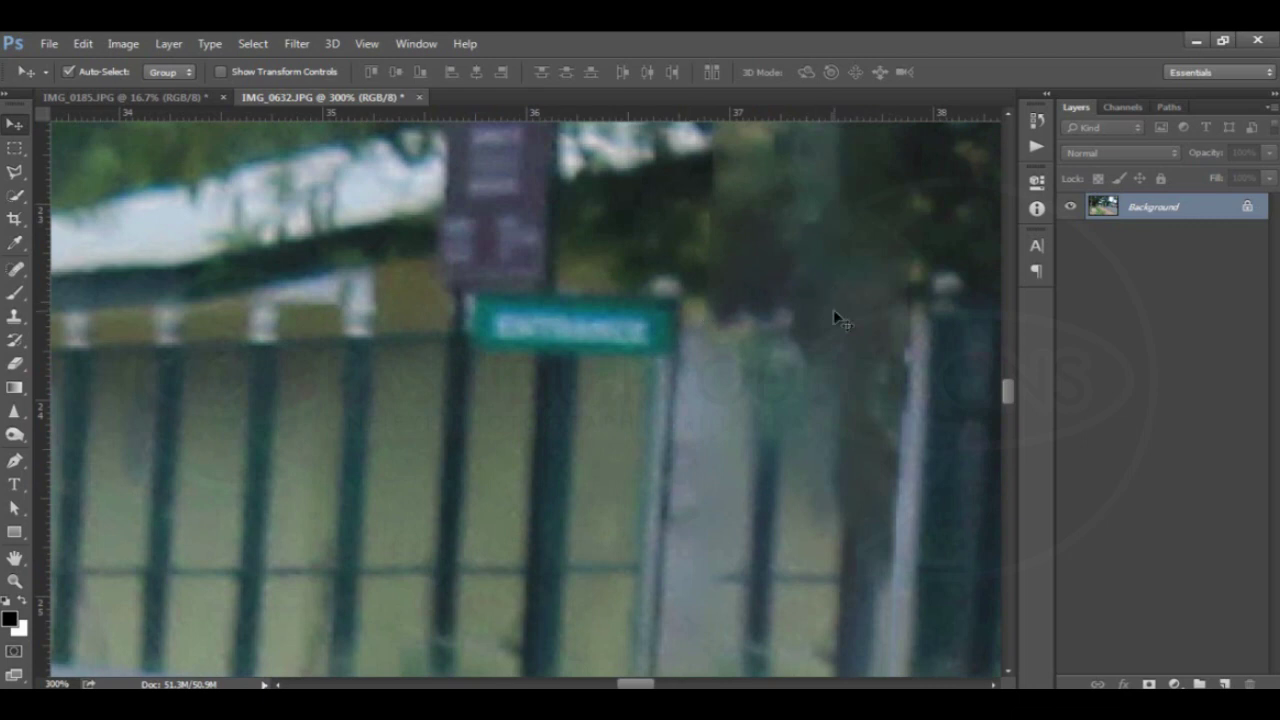
left_click_drag(833, 311, 671, 506)
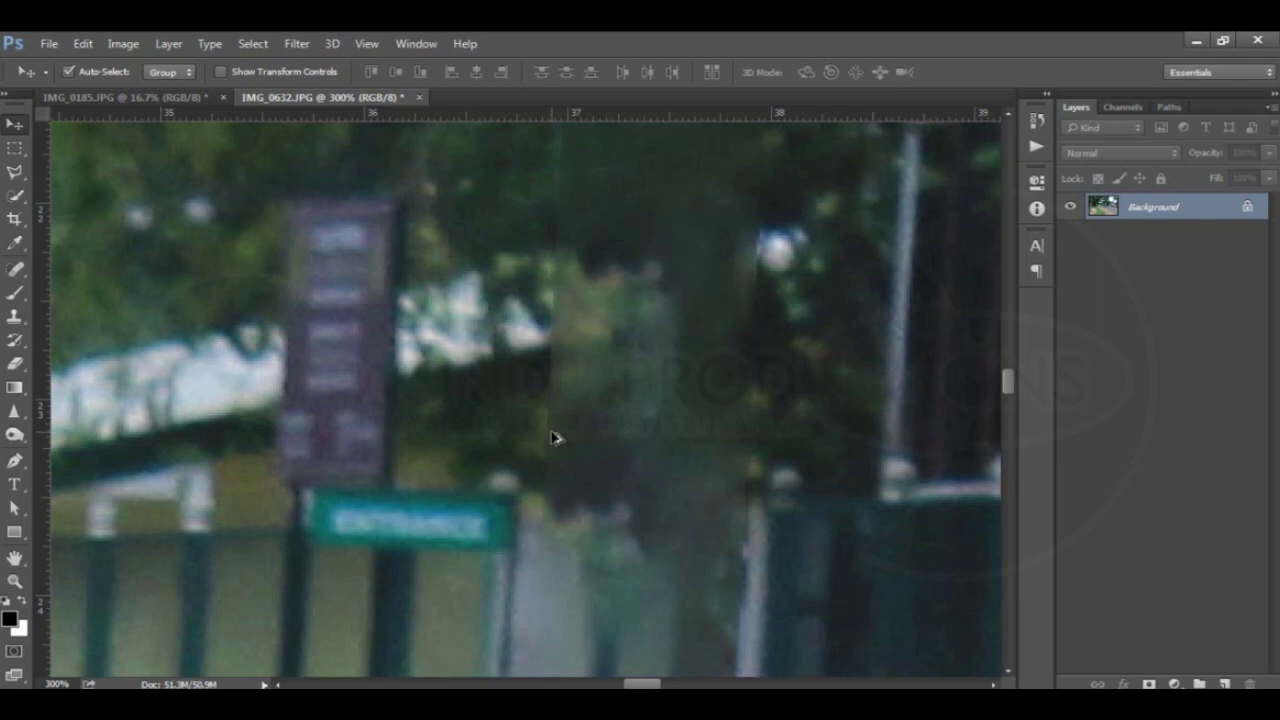
key("ctrl+minus")
key("ctrl+minus")
key("ctrl+minus")
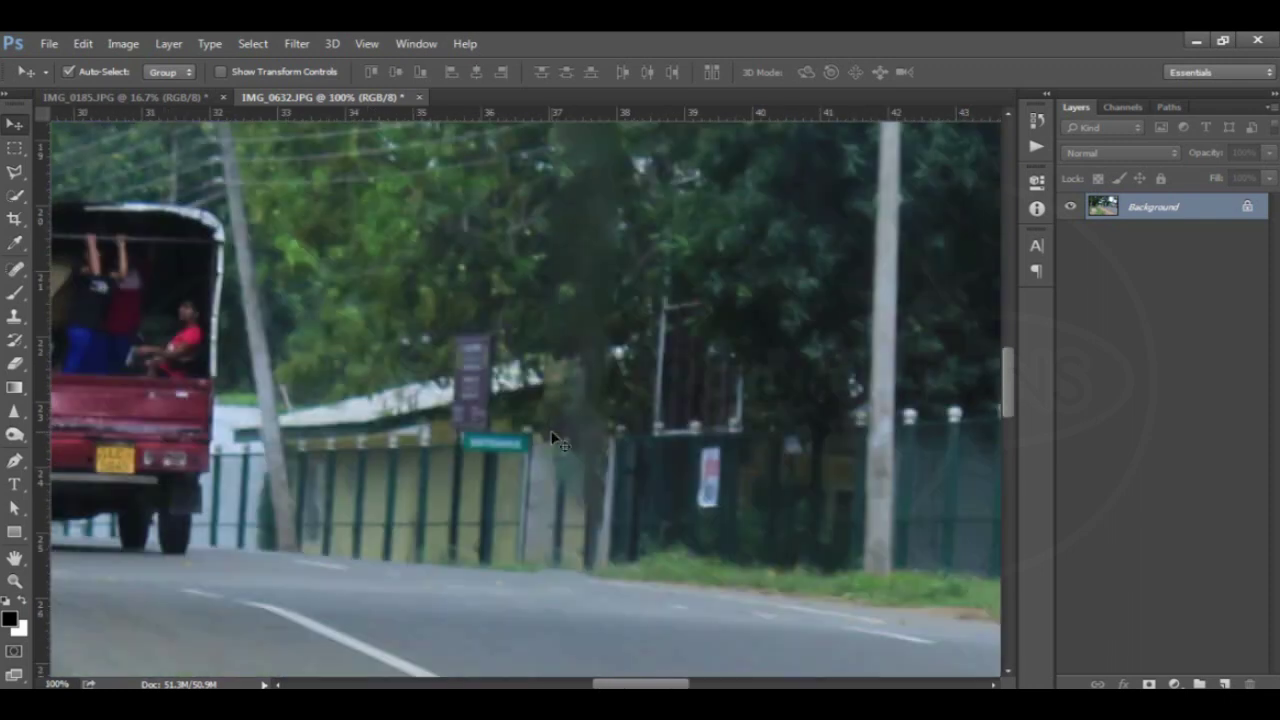
key("ctrl+0")
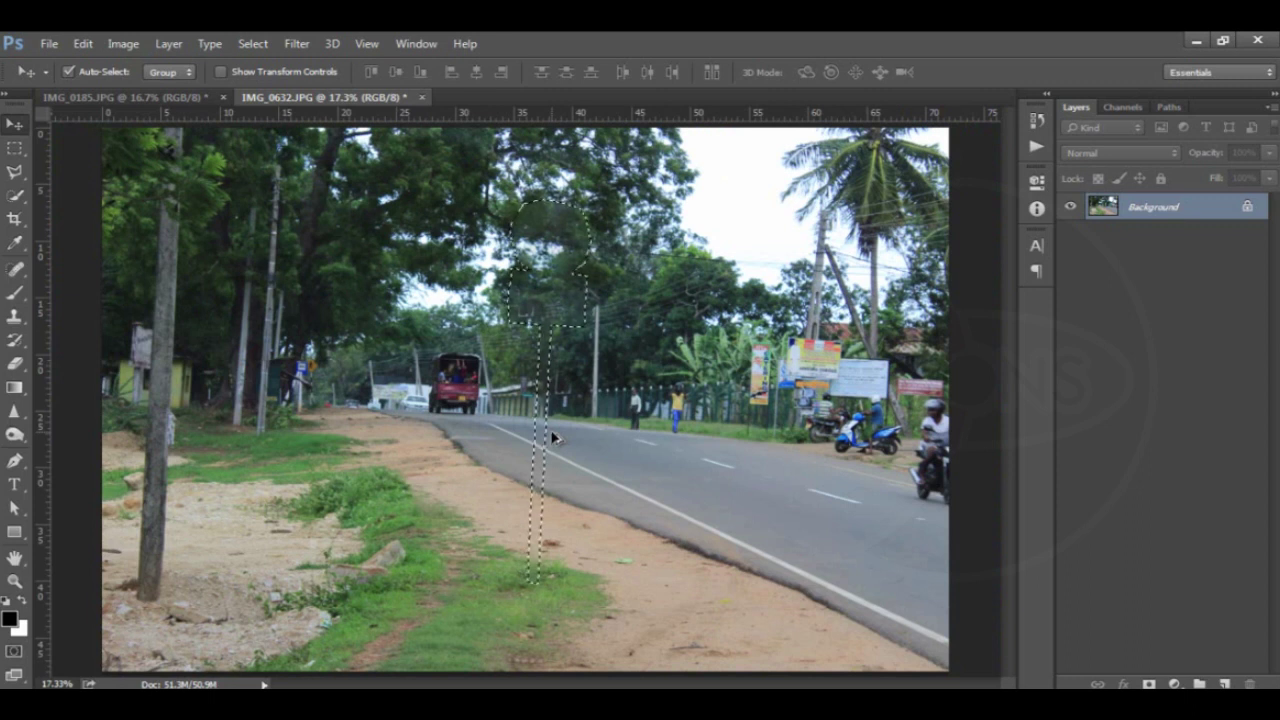
Step: Undo the fill and feather the sign-and-pole selection by 0.9 px in Refine Edge
key("ctrl+z")
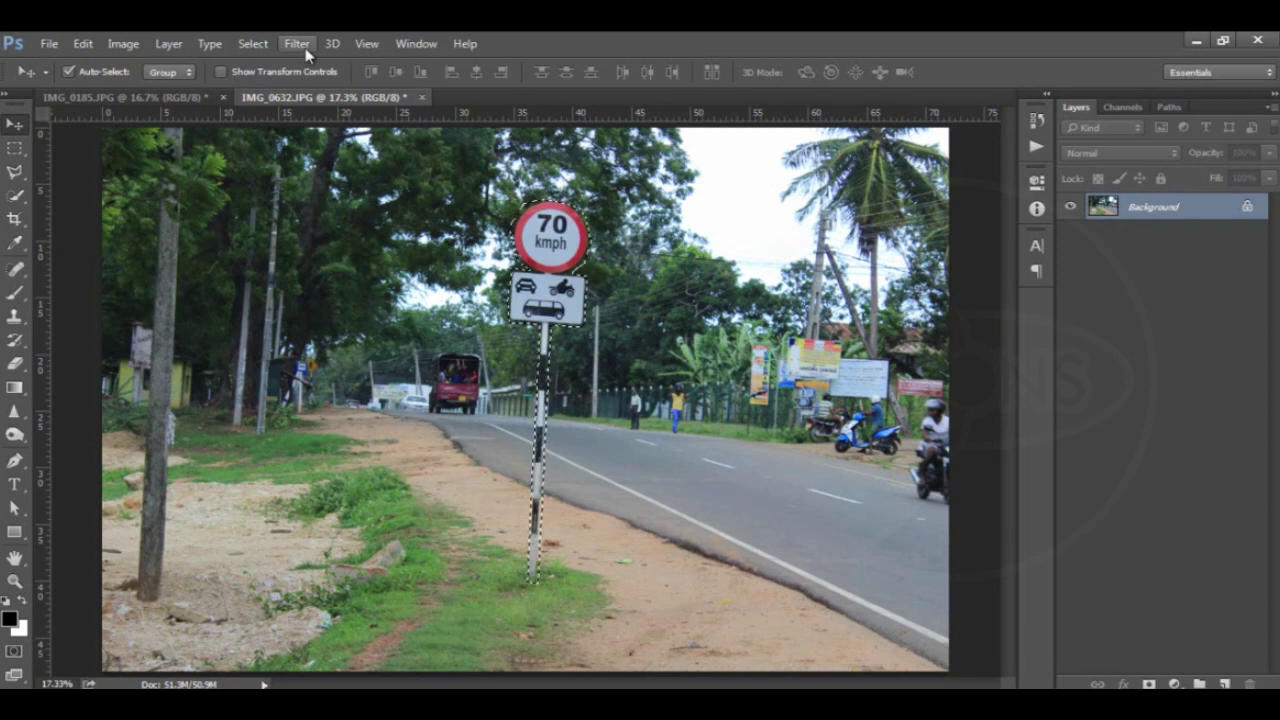
left_click(252, 44)
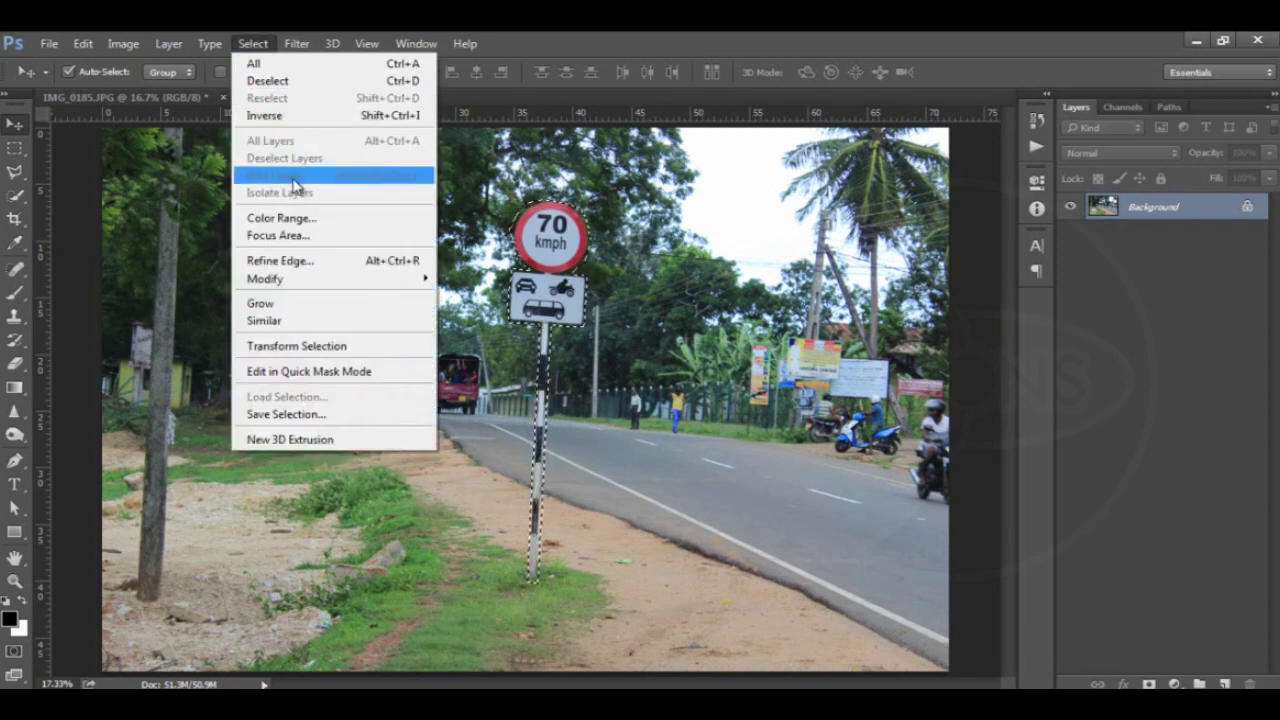
left_click(316, 263)
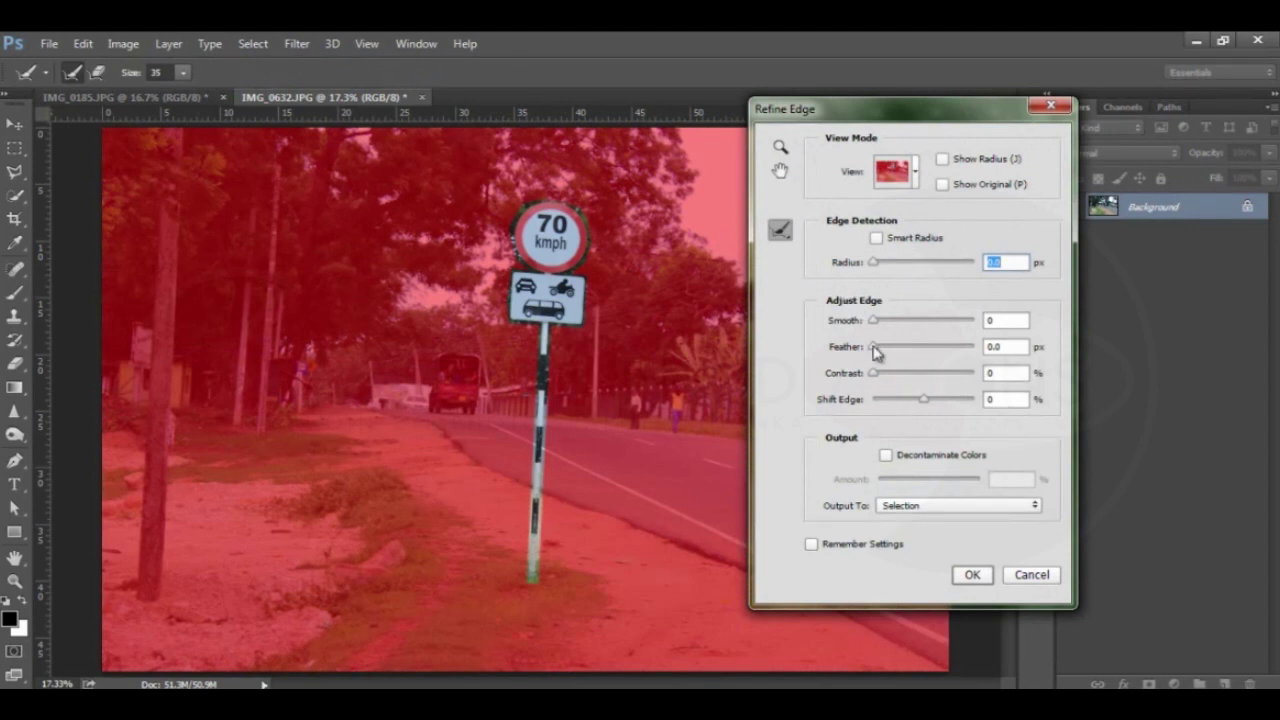
left_click_drag(872, 344, 878, 346)
left_click(878, 347)
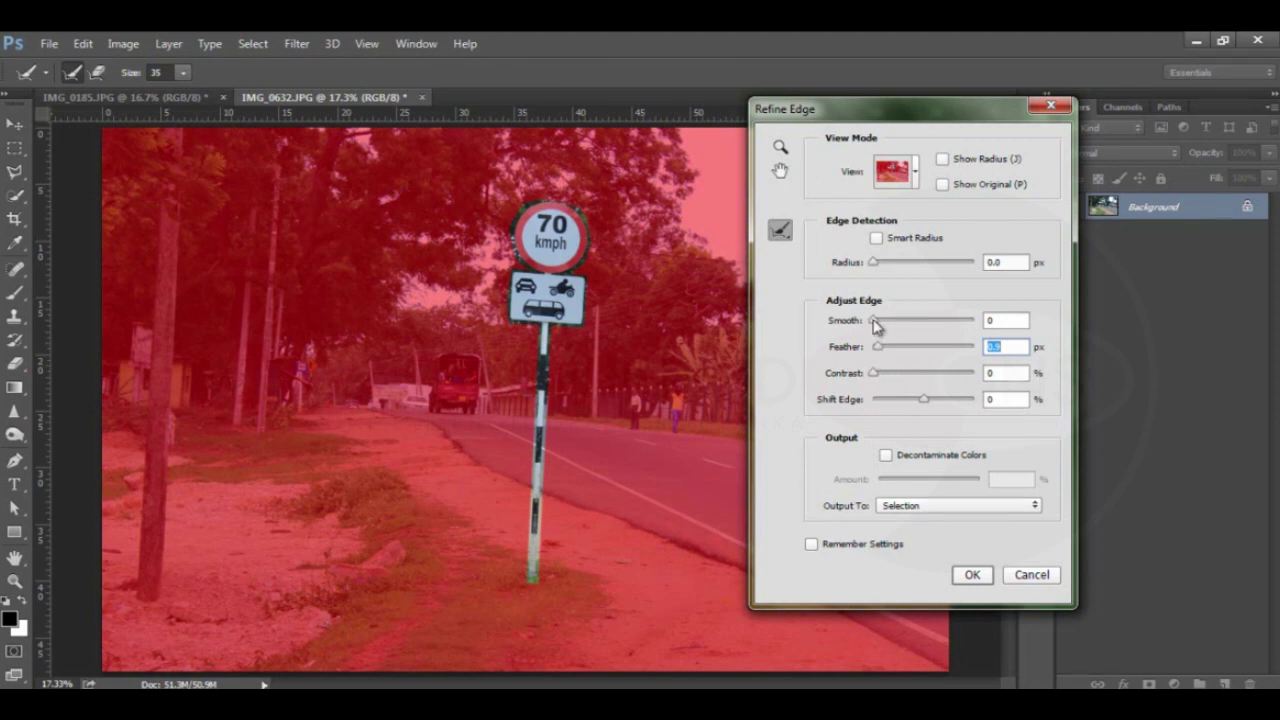
left_click(873, 320)
left_click(972, 575)
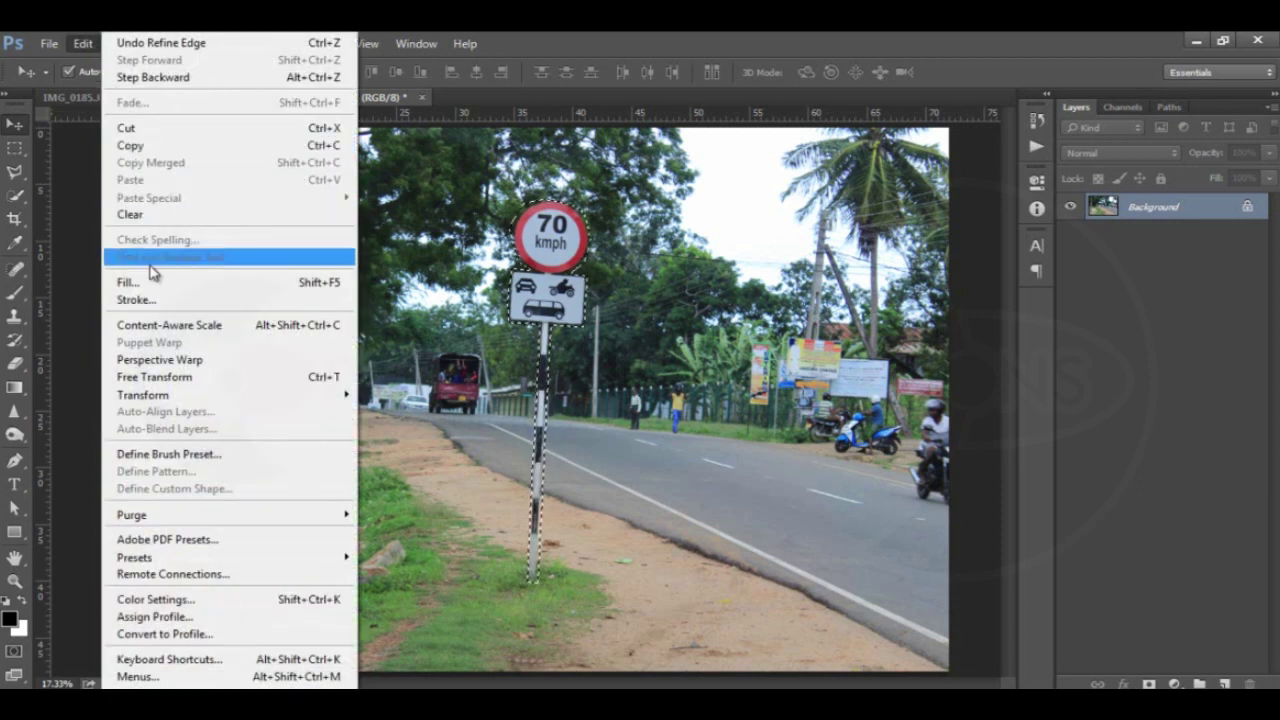
Step: Re-run the Content-Aware fill on the feathered selection, then deselect
left_click(157, 280)
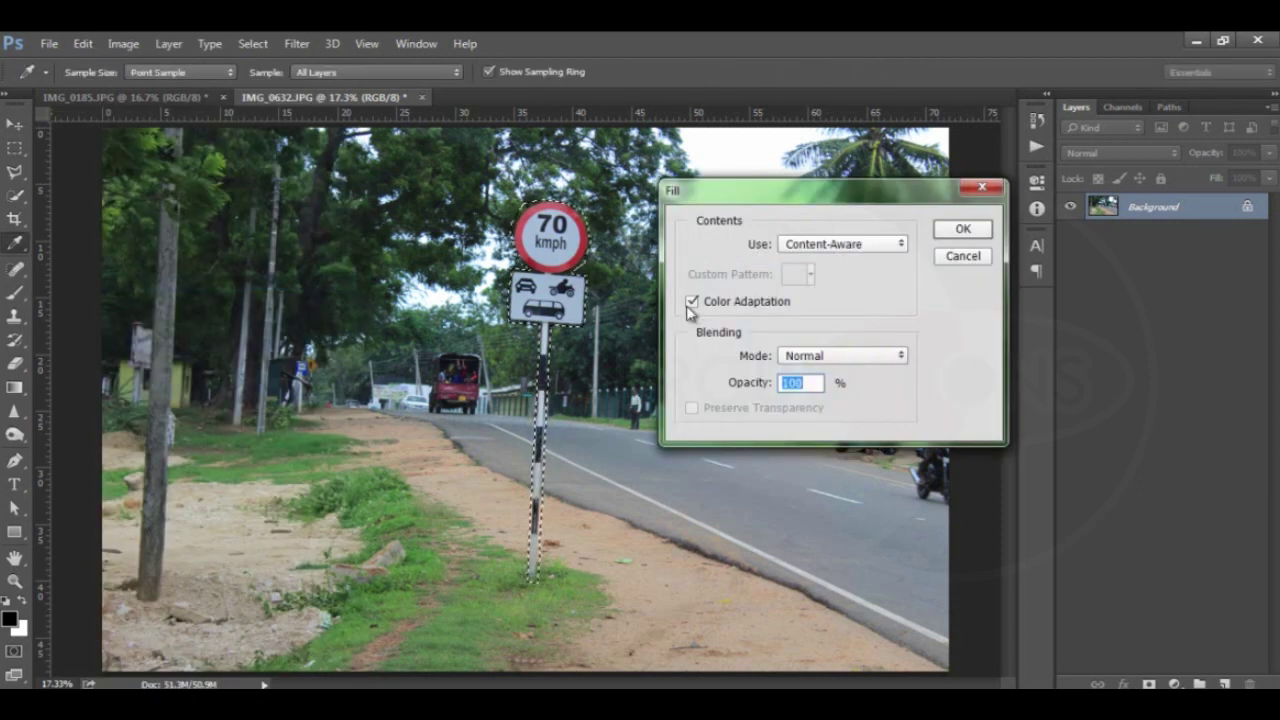
left_click(958, 232)
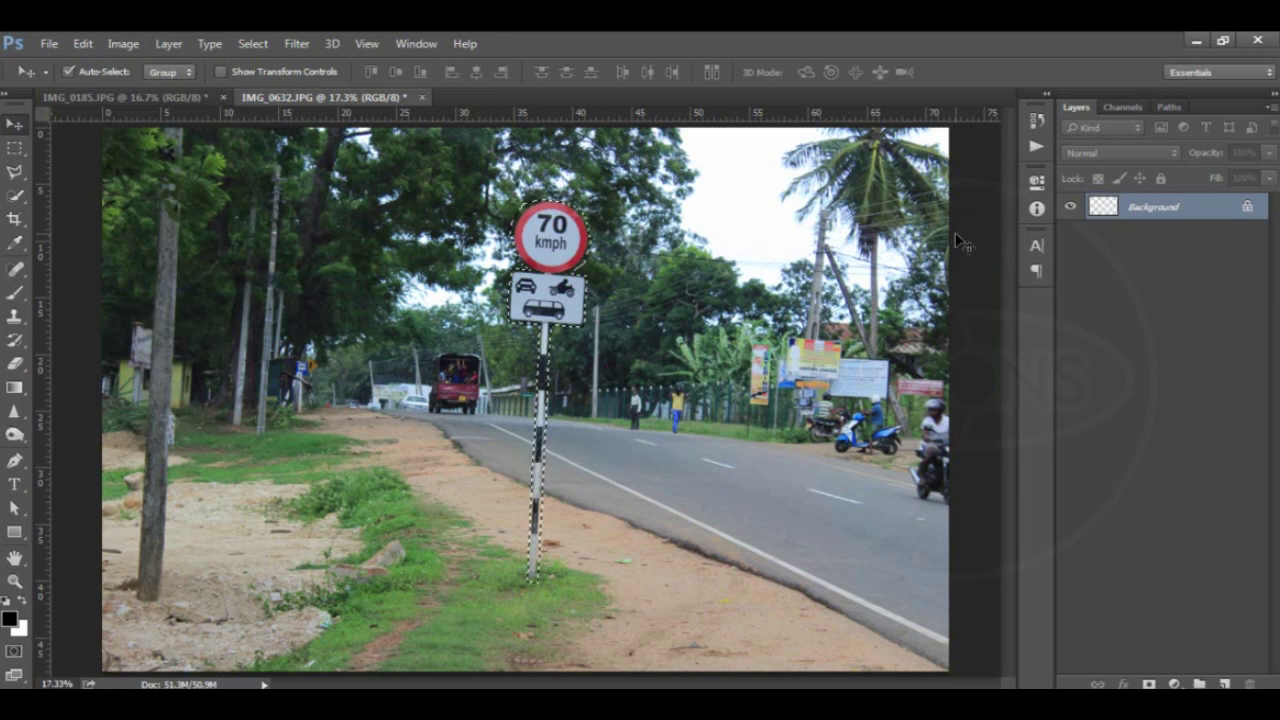
key("ctrl+z")
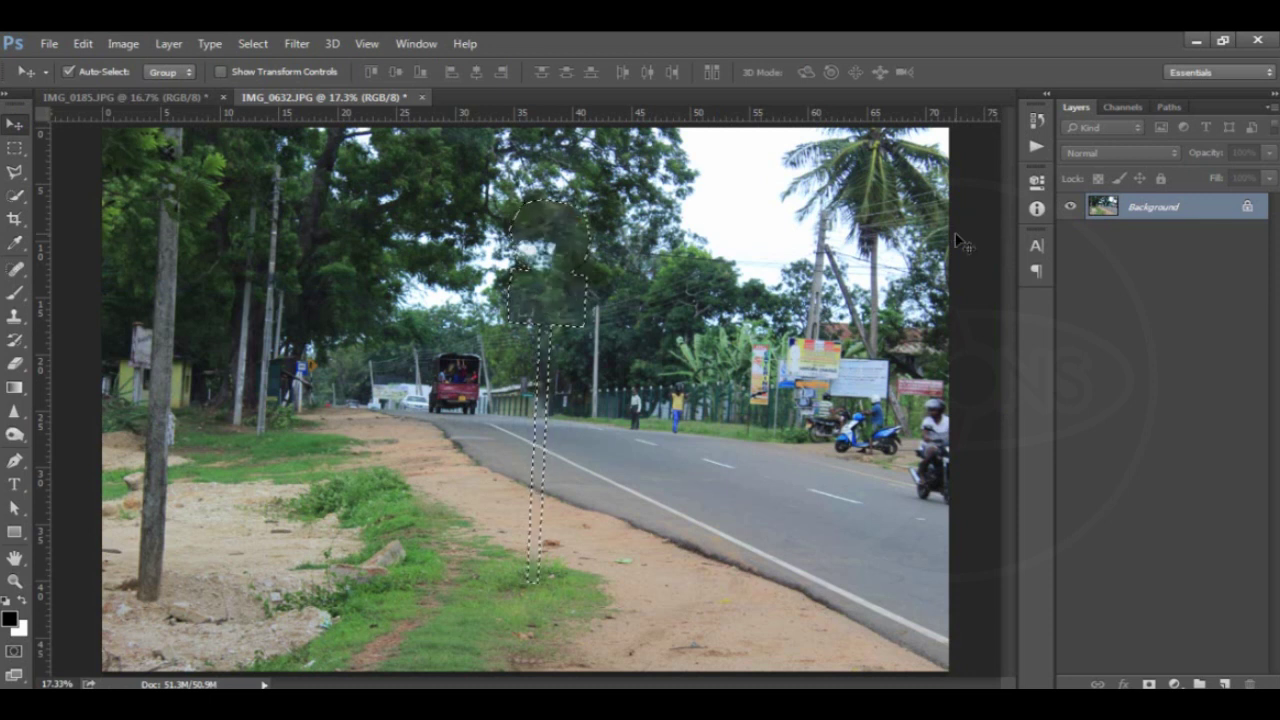
key("ctrl+d")
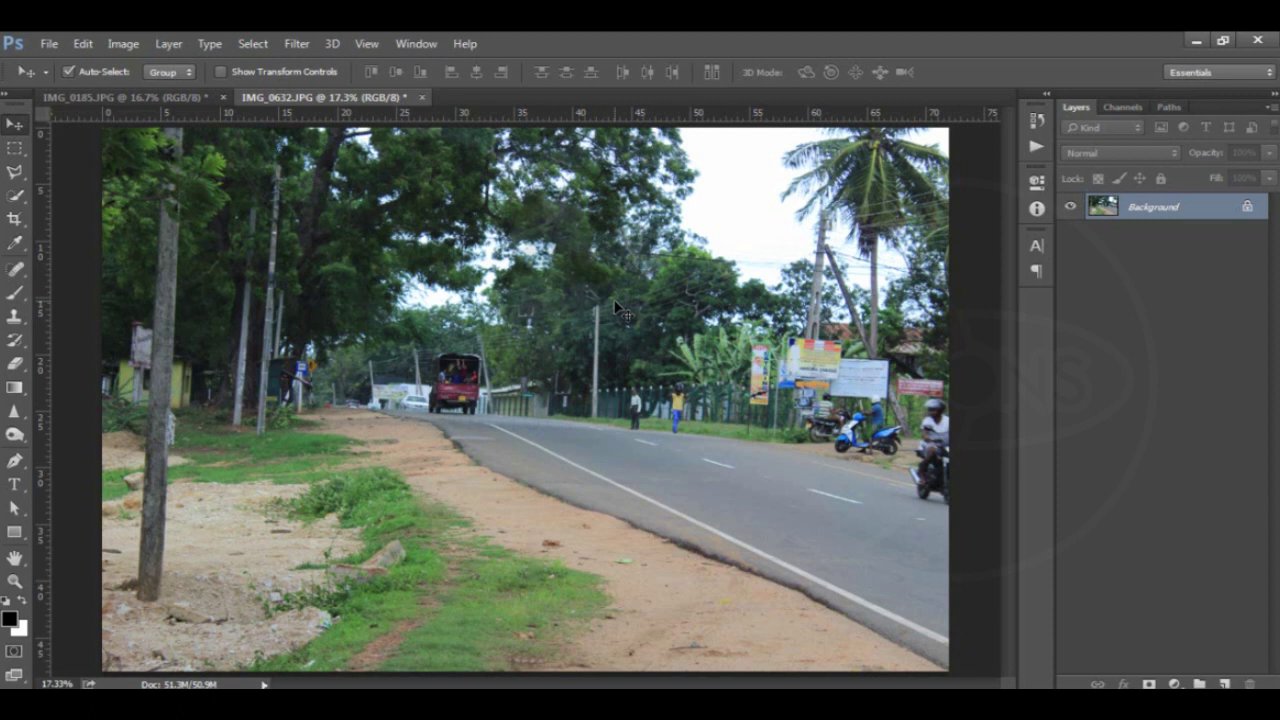
scroll(617, 309, "up", 1)
scroll(617, 309, "up", 1)
scroll(617, 309, "up", 2)
scroll(617, 309, "up", 2)
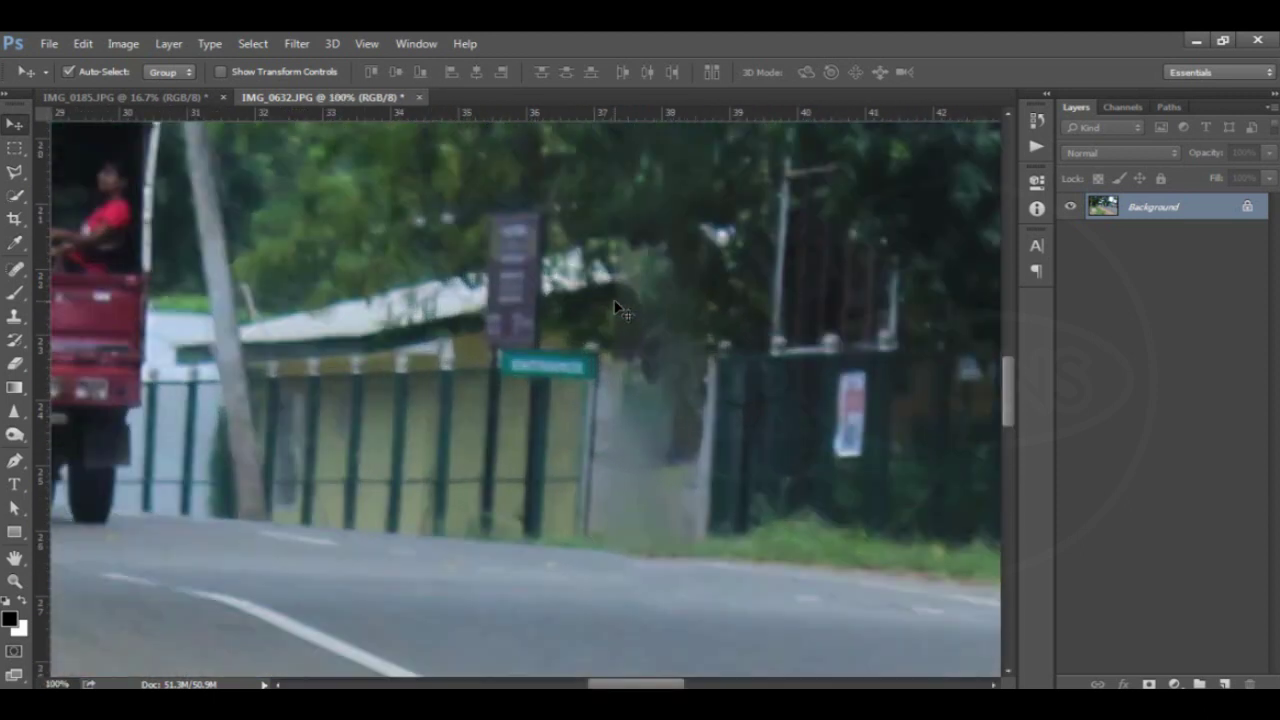
scroll(617, 309, "up", 1)
scroll(614, 306, "up", 2)
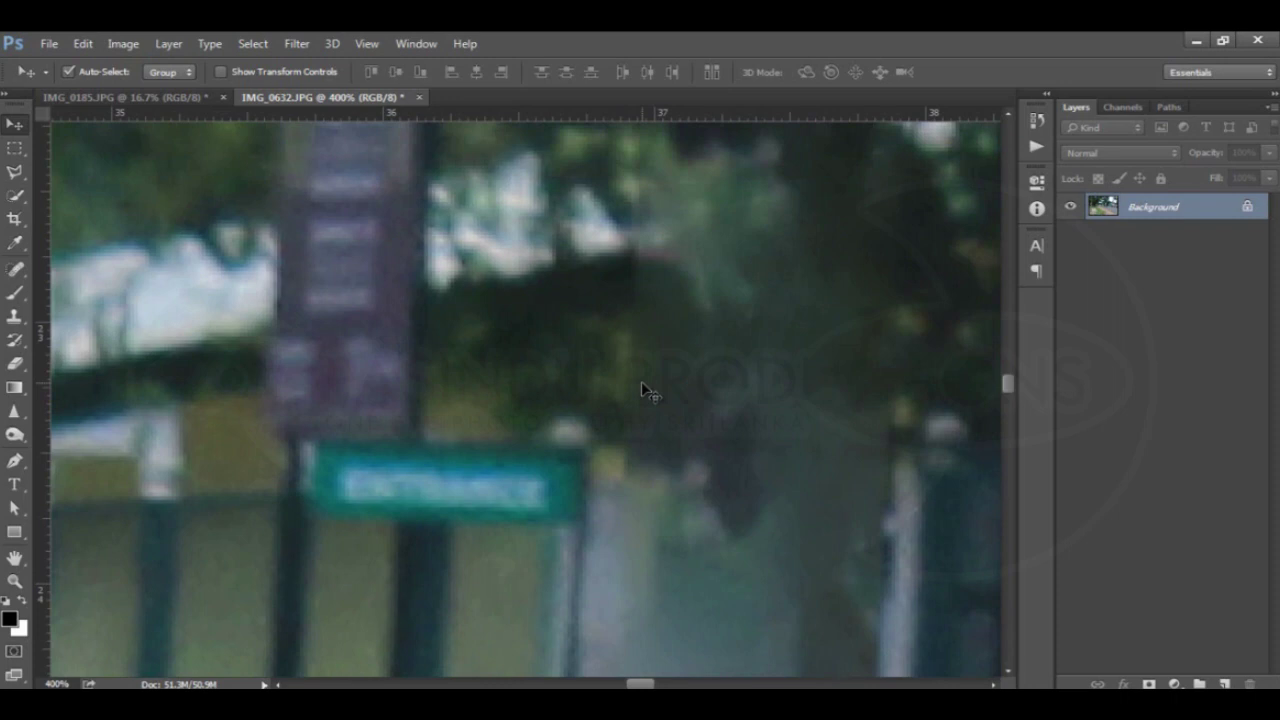
key("ctrl+0")
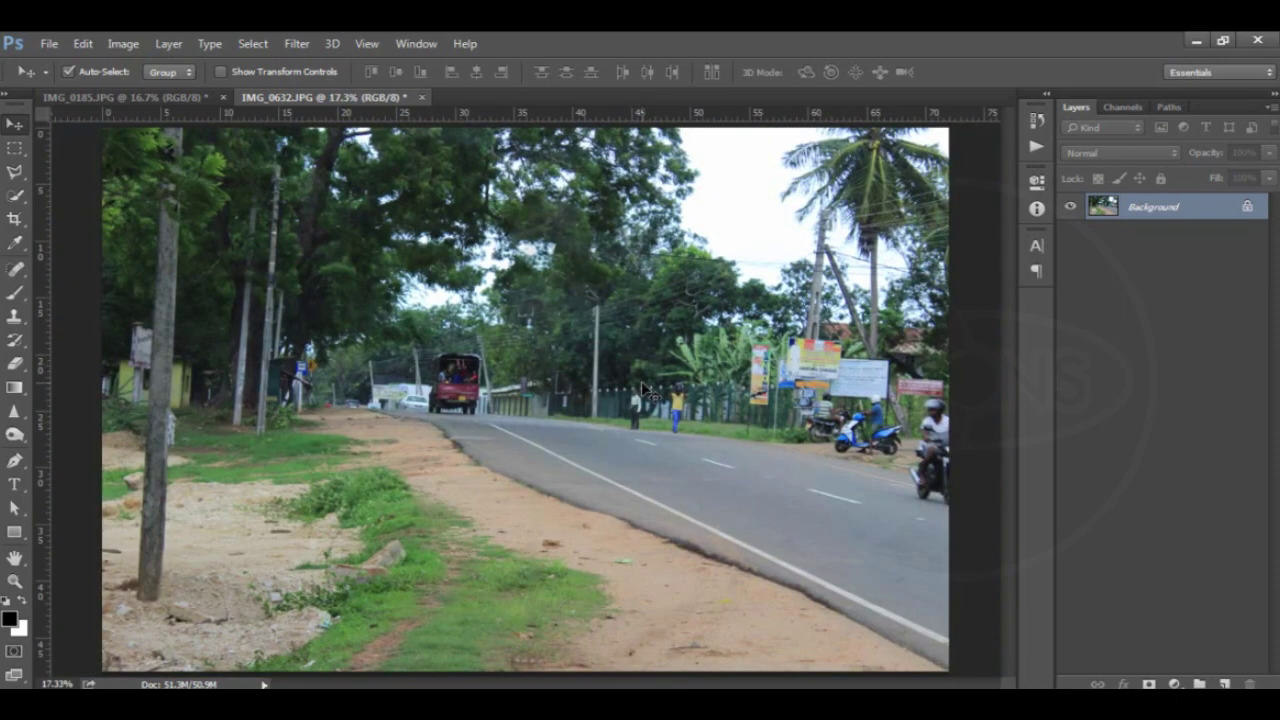